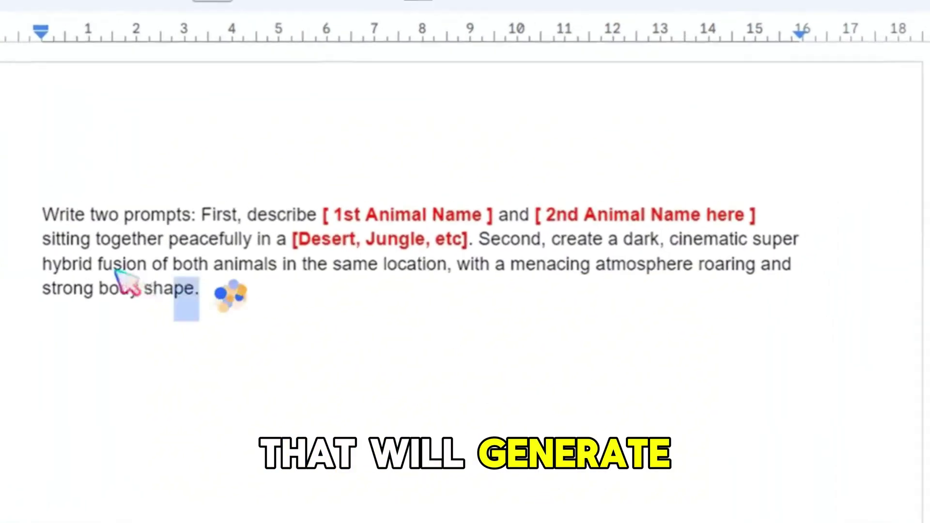
Examine the prompt template and its three red placeholders for the first animal, the second animal and the location.
drag(117, 274, 42, 214)
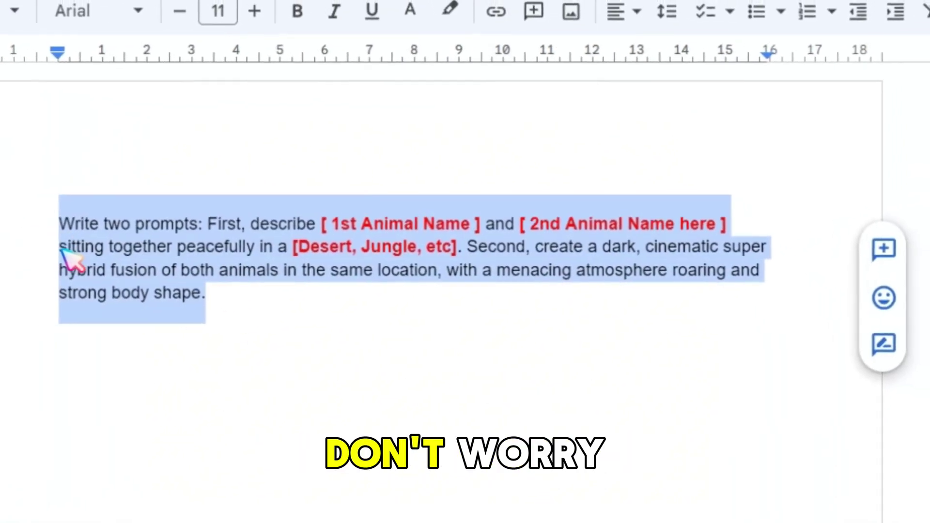
click(60, 247)
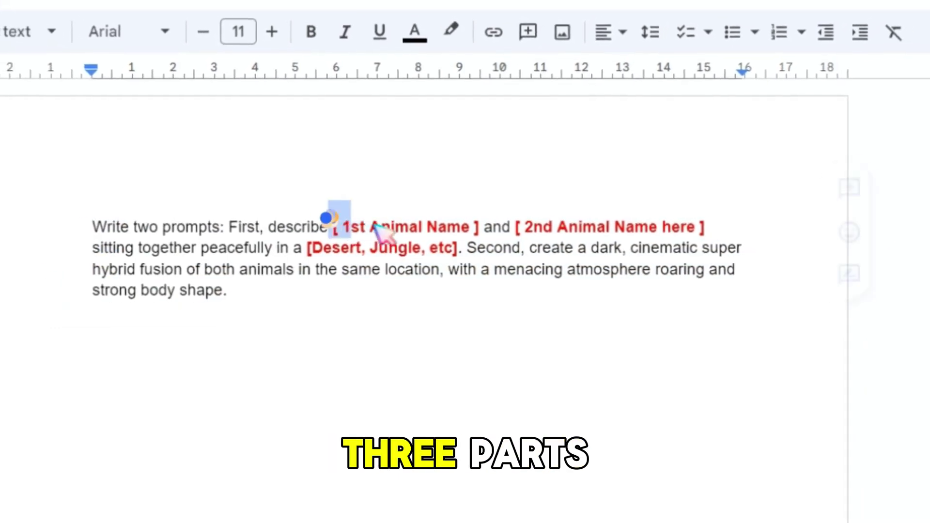
drag(462, 224, 478, 232)
click(480, 233)
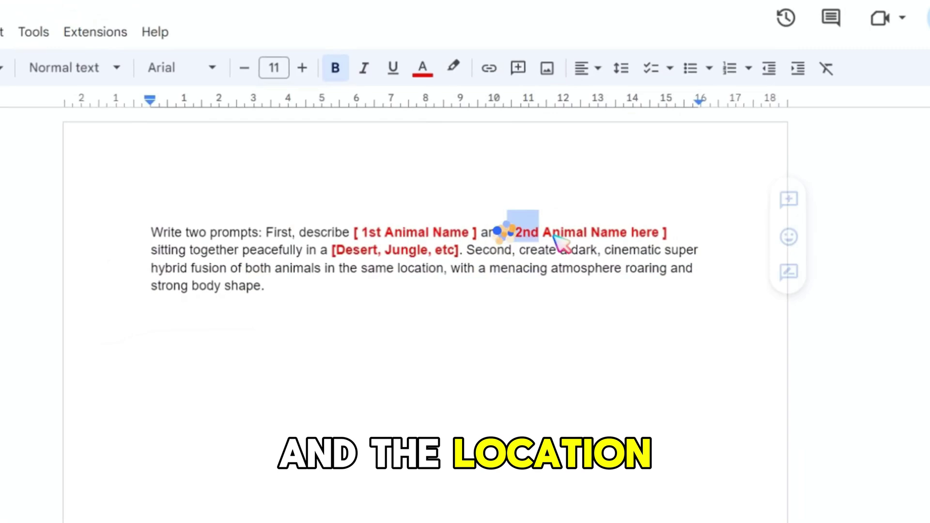
drag(557, 237, 674, 239)
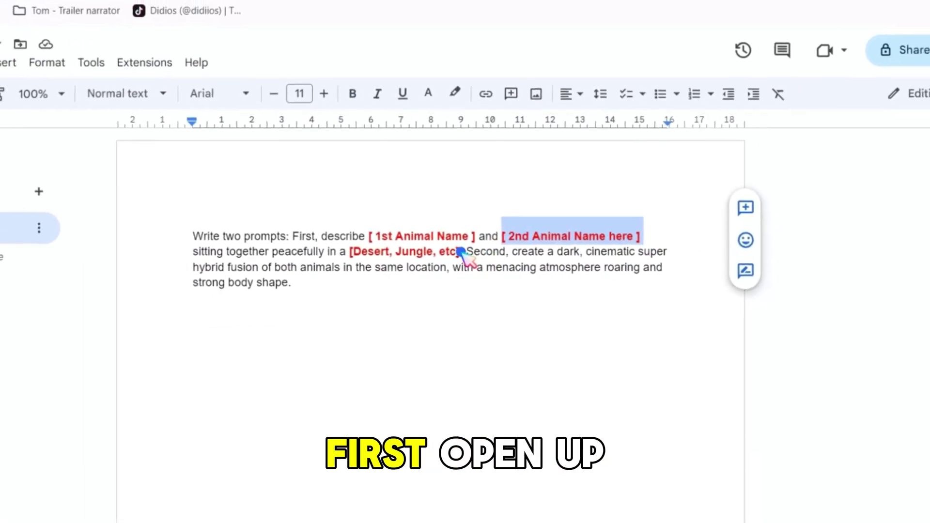
drag(460, 252, 351, 255)
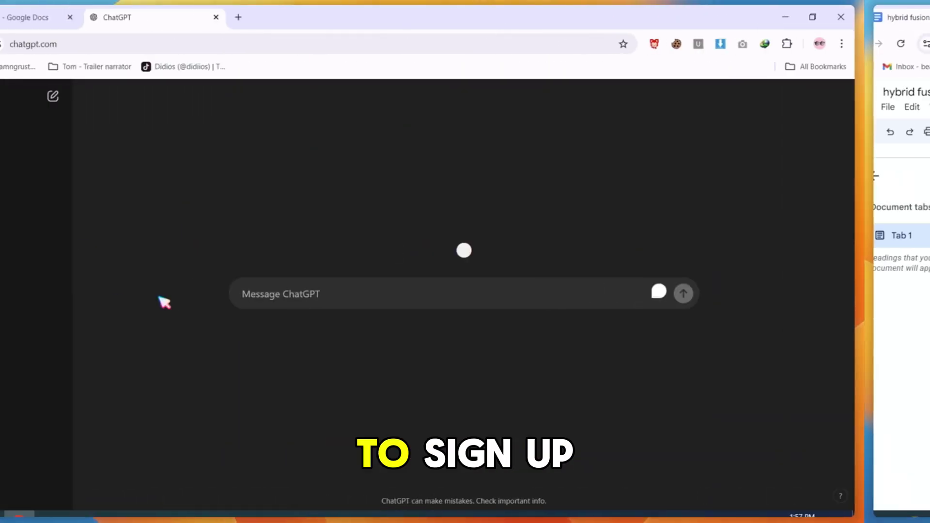
Switch to ChatGPT and submit the request "write name of animals".
text(write )
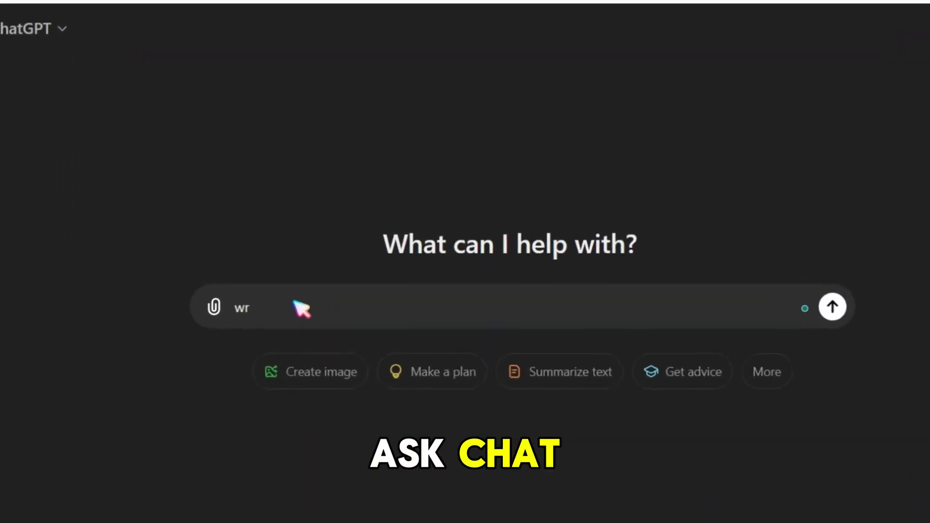
text(list)
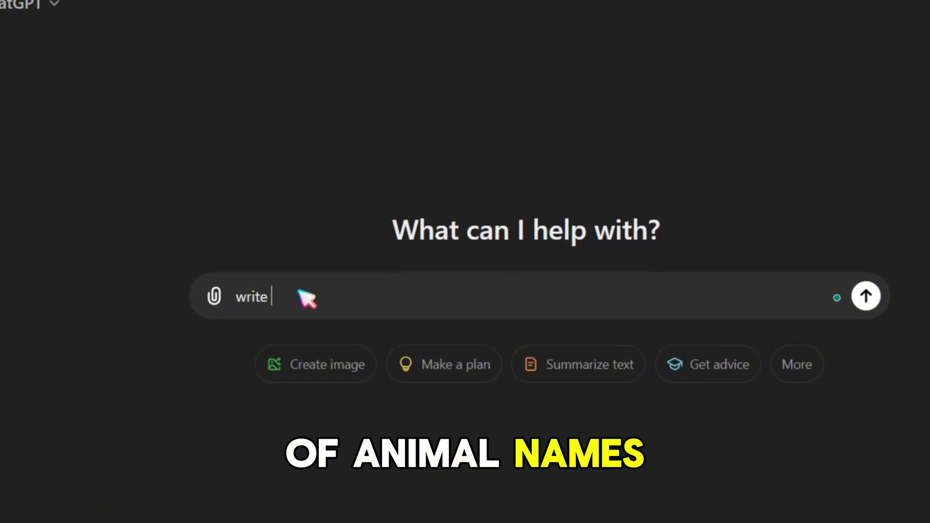
key(Return)
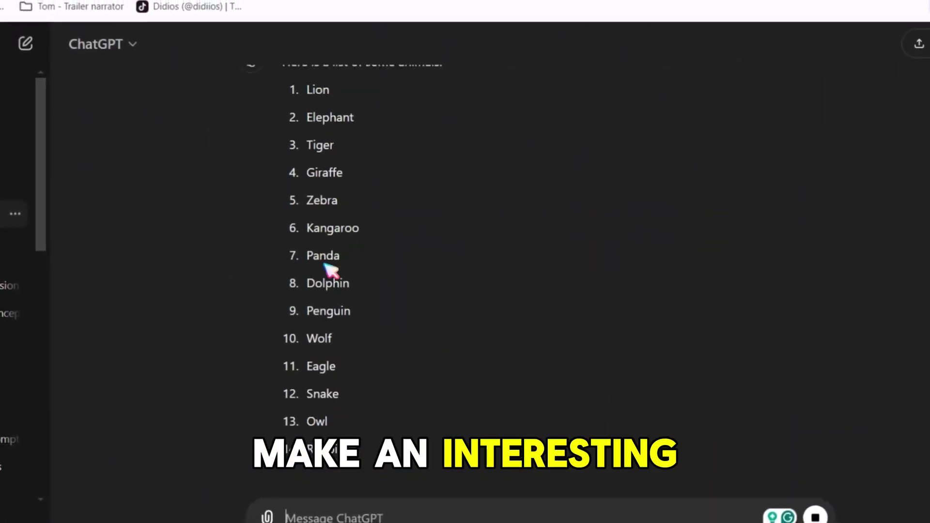
Copy "Lion" from ChatGPT's animal list and replace the first animal placeholder in the Google Docs template with it.
scroll(339, 269, up, 3)
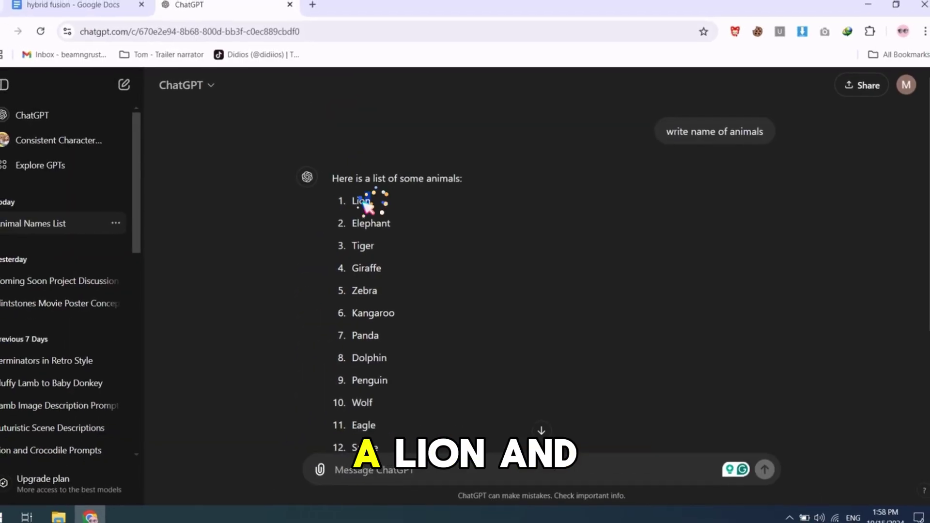
double_click(328, 190)
right_click(329, 191)
click(378, 207)
click(91, 18)
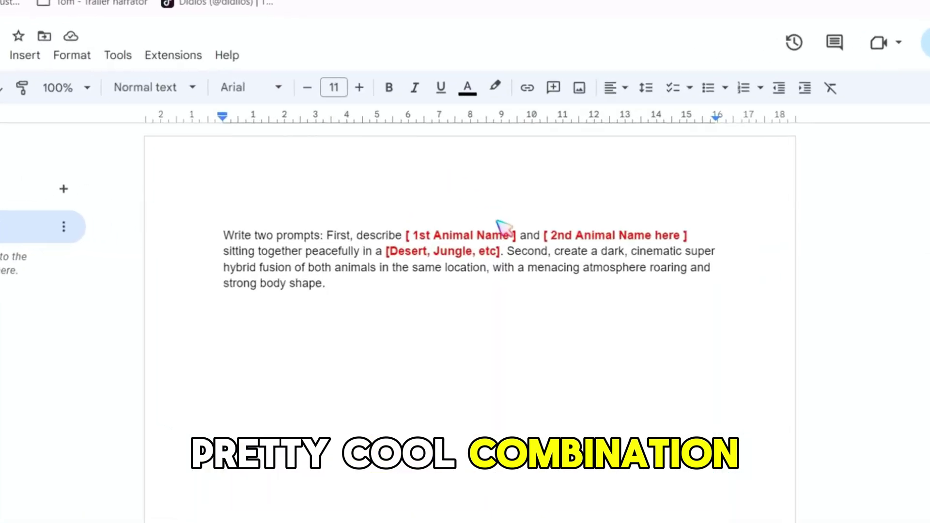
drag(402, 206, 337, 206)
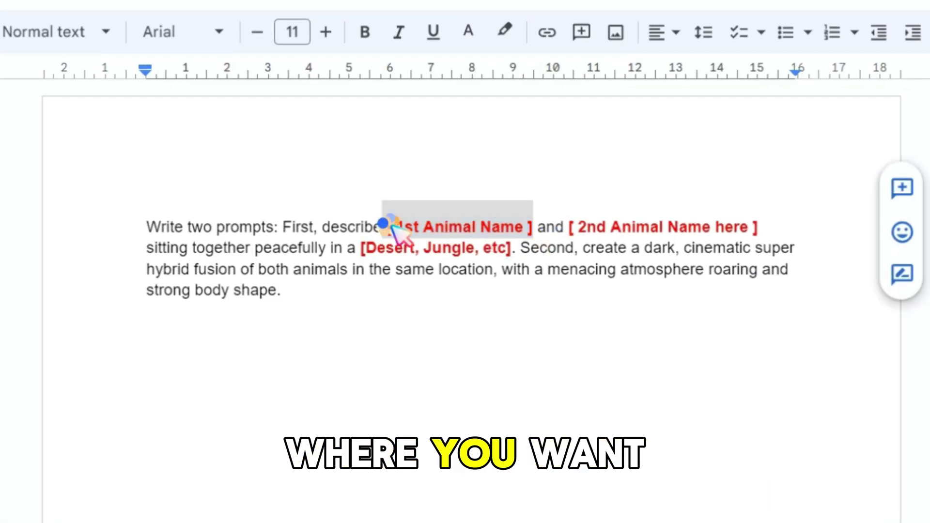
right_click(395, 227)
click(431, 224)
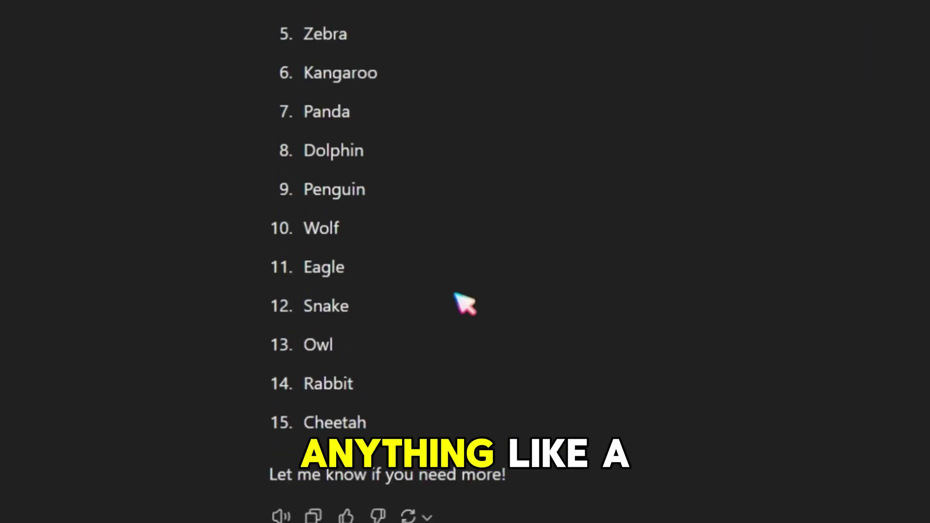
Copy "Eagle" from ChatGPT's animal list and replace the second animal placeholder in the Google Docs template with it.
right_click(321, 272)
click(344, 286)
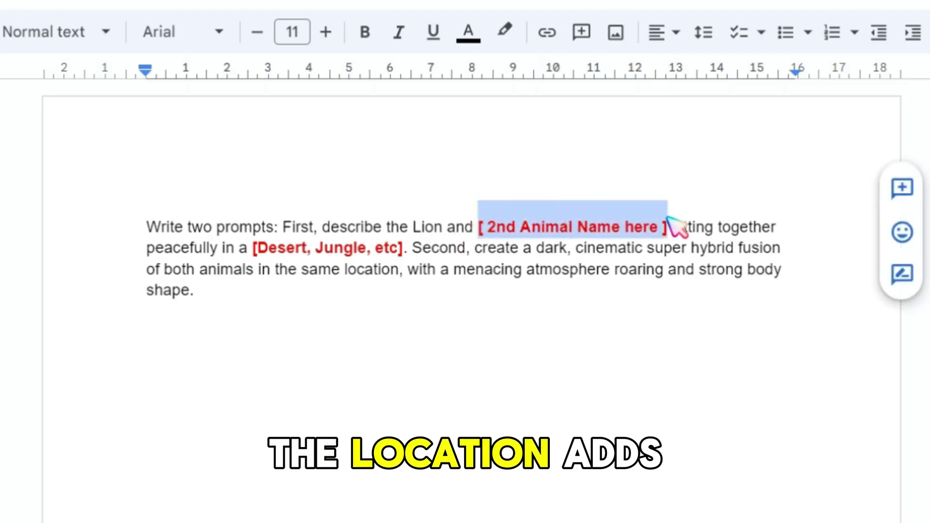
right_click(670, 224)
click(588, 255)
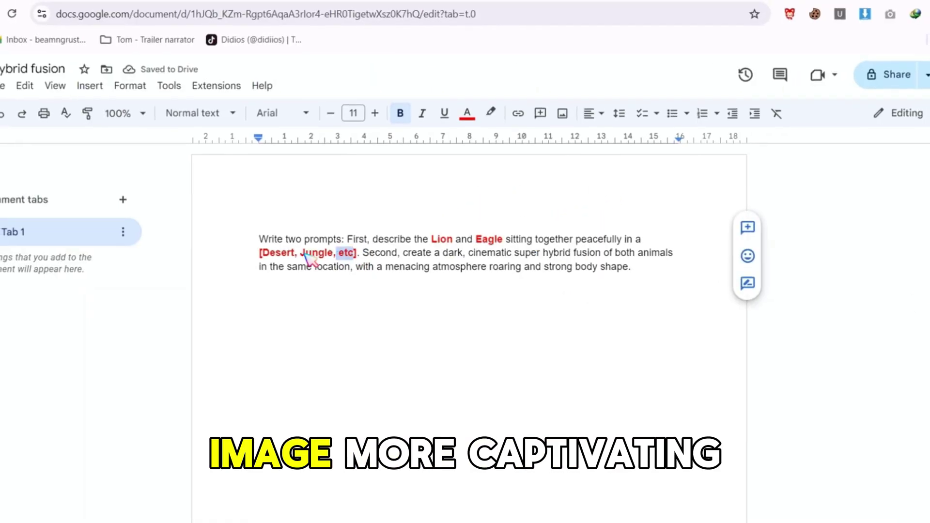
Reduce the location placeholder to the single word "Desert" by removing the other options and the brackets.
click(301, 248)
drag(296, 253, 359, 254)
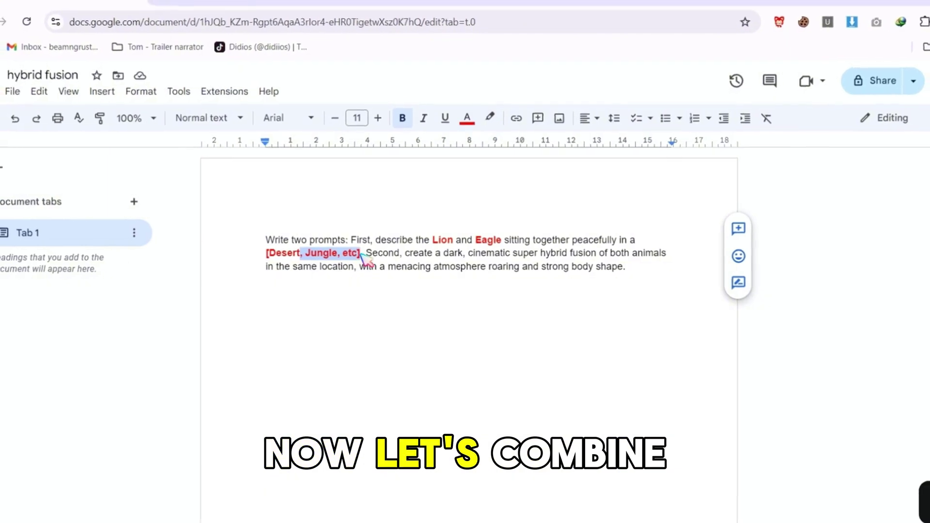
key(BackSpace)
click(264, 254)
key(BackSpace)
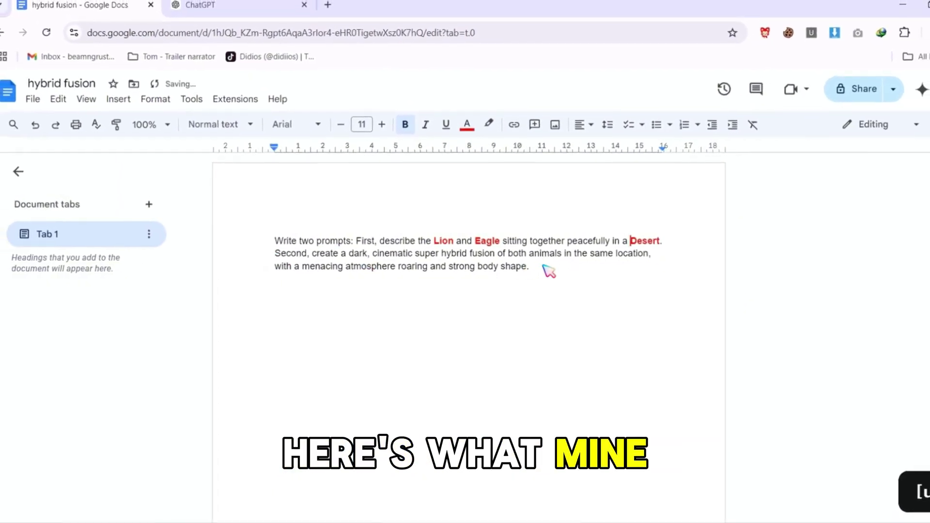
Copy the completed Lion and Eagle prompt from the document and submit it in a new ChatGPT chat.
drag(533, 267, 290, 240)
right_click(318, 247)
click(356, 216)
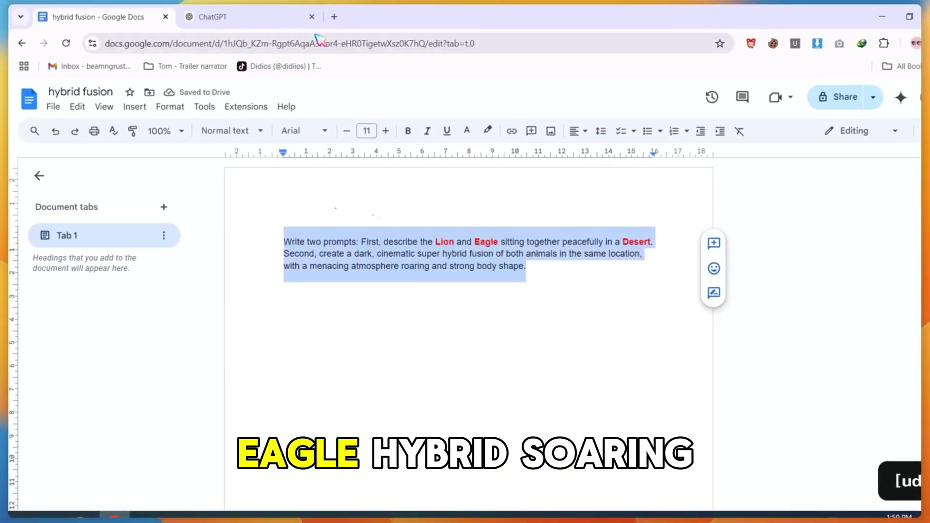
click(331, 11)
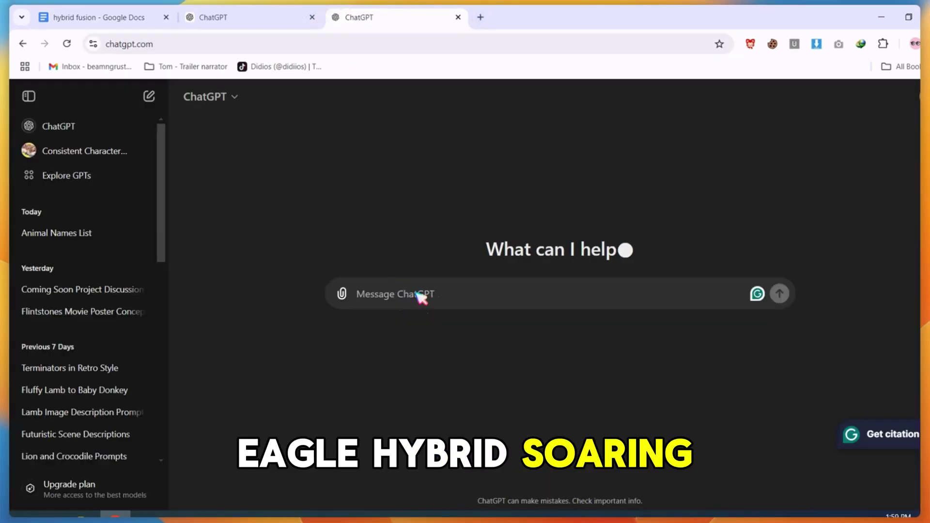
key(ctrl+v)
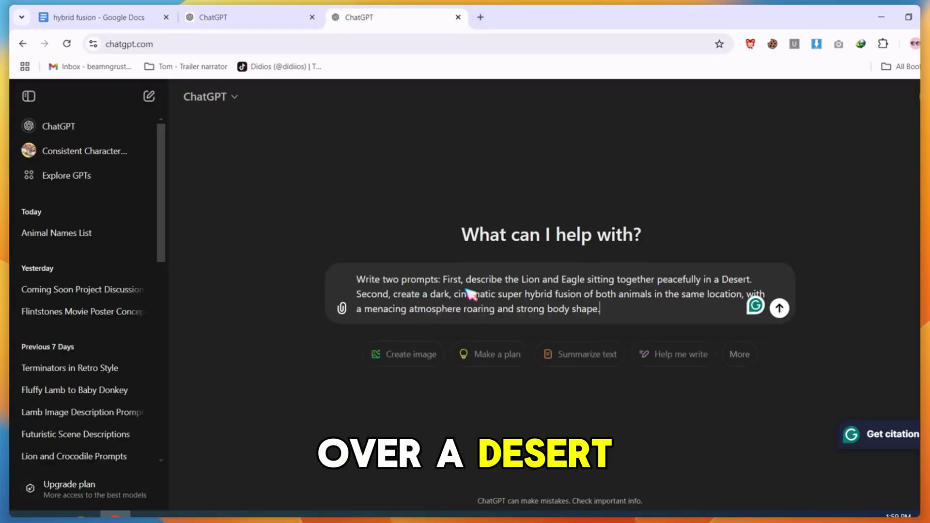
click(779, 309)
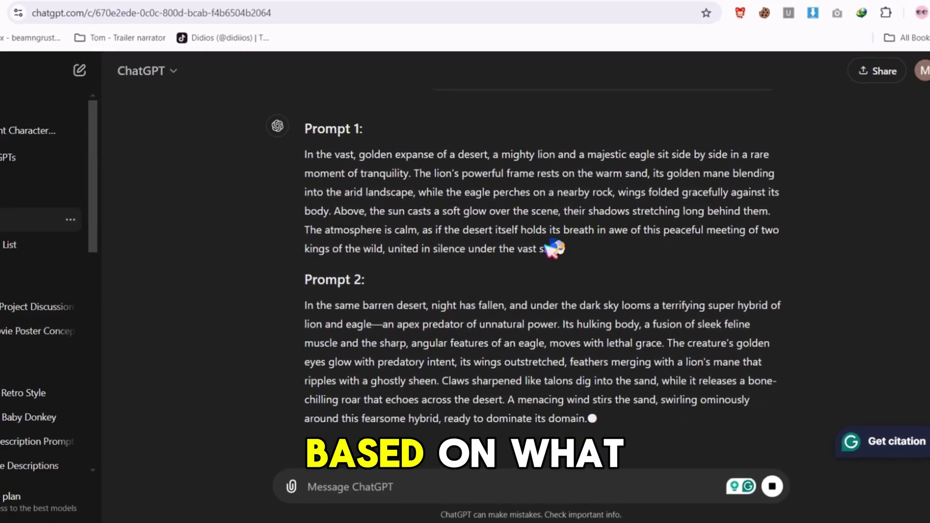
Examine the generated Prompt 1 and Prompt 2 texts for the lion and eagle in ChatGPT's reply.
drag(550, 249, 307, 130)
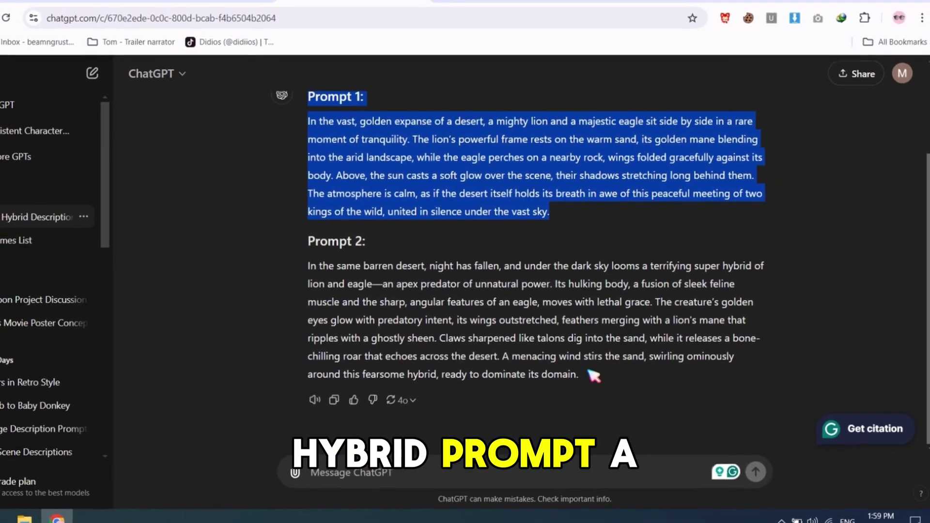
drag(594, 375, 317, 213)
scroll(316, 257, up, 2)
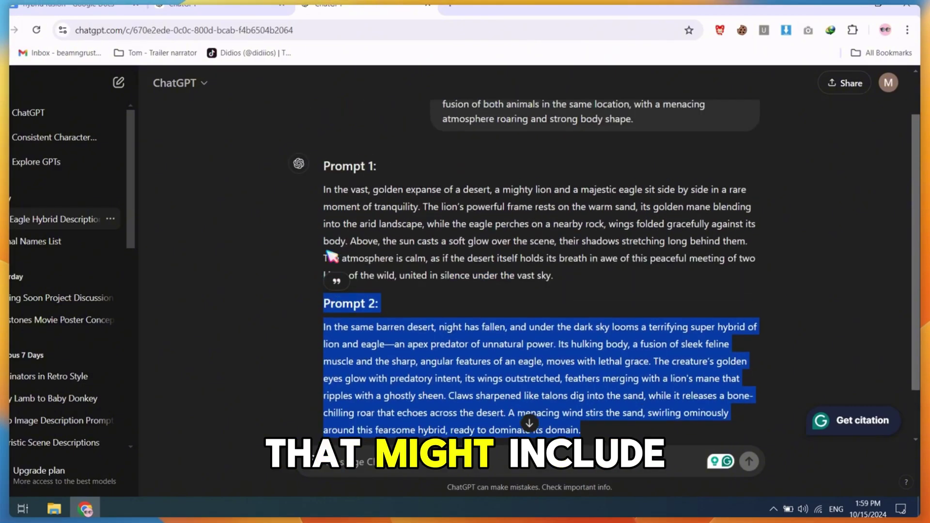
click(326, 250)
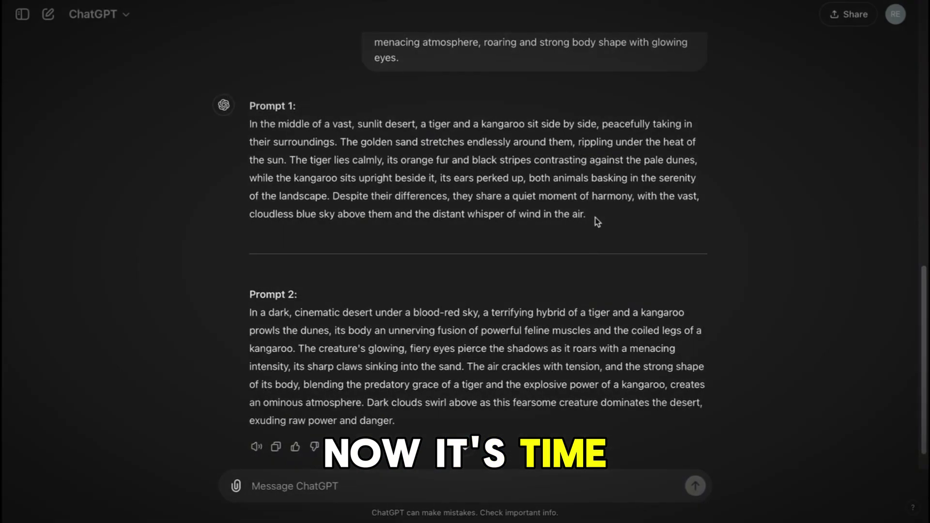
Copy the Prompt 1 text about the tiger and kangaroo sitting together in the desert.
drag(594, 220, 252, 125)
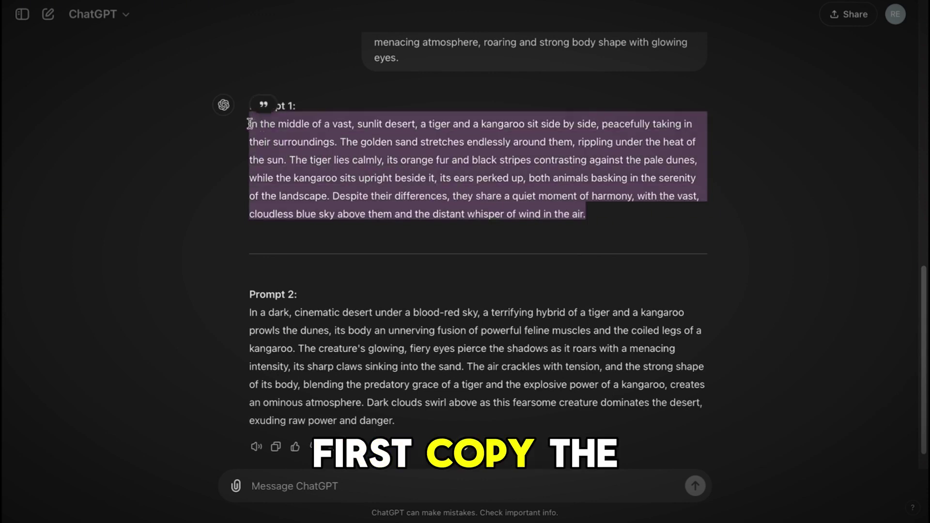
right_click(349, 145)
click(386, 213)
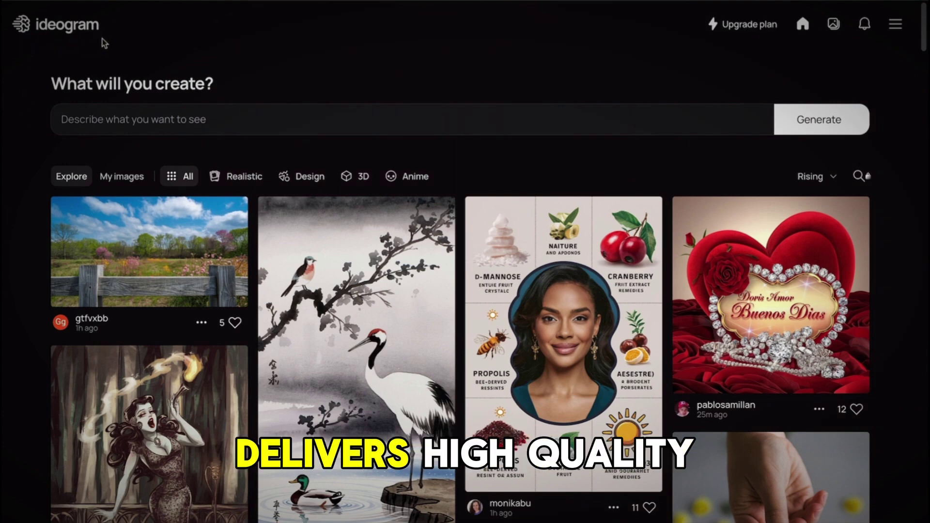
Switch to Ideogram and generate images from the copied tiger and kangaroo prompt with the 9:16 aspect ratio.
right_click(92, 116)
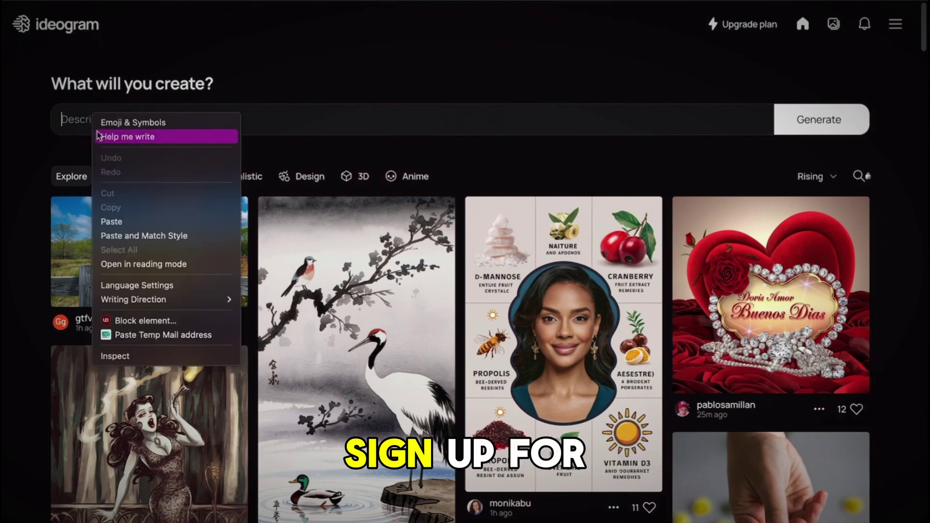
click(116, 221)
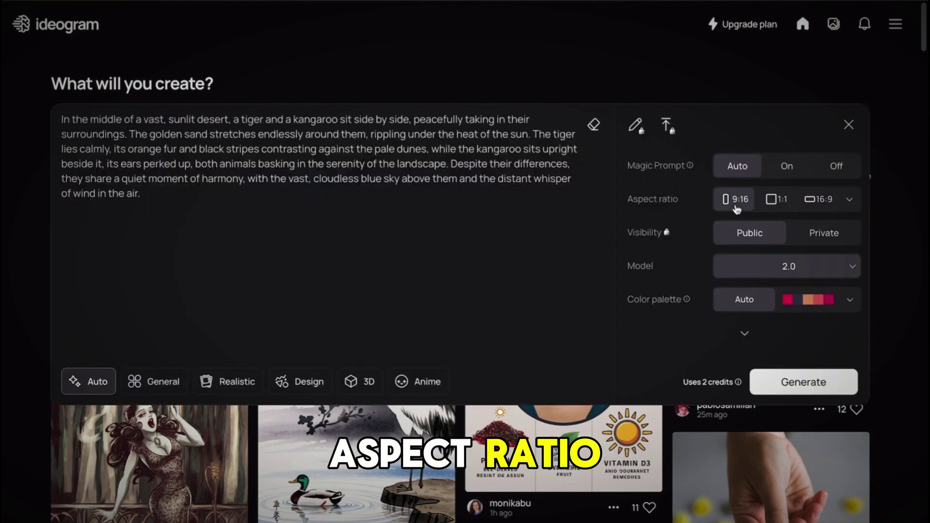
click(802, 382)
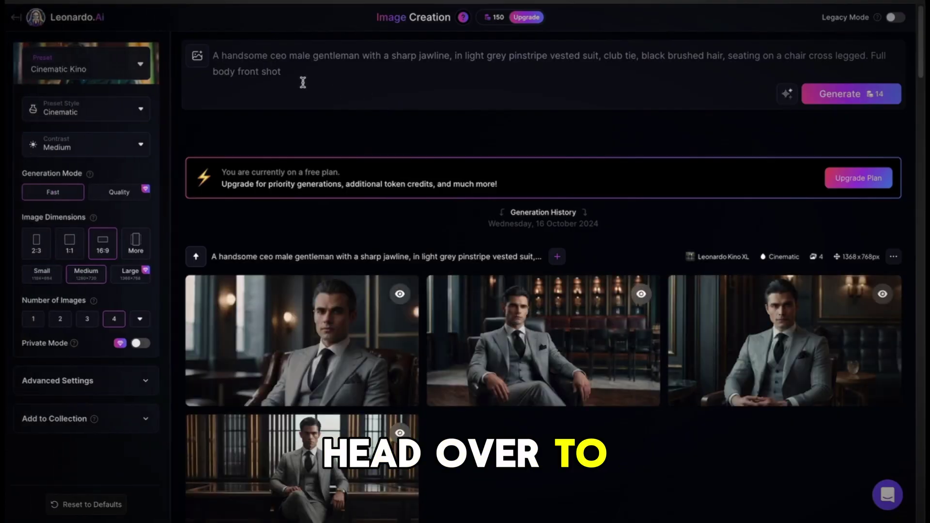
Switch to Leonardo.Ai, replace the existing prompt with the tiger and kangaroo prompt, and set the image dimensions to TikTok (9:16).
drag(287, 78, 213, 57)
key(ctrl+v)
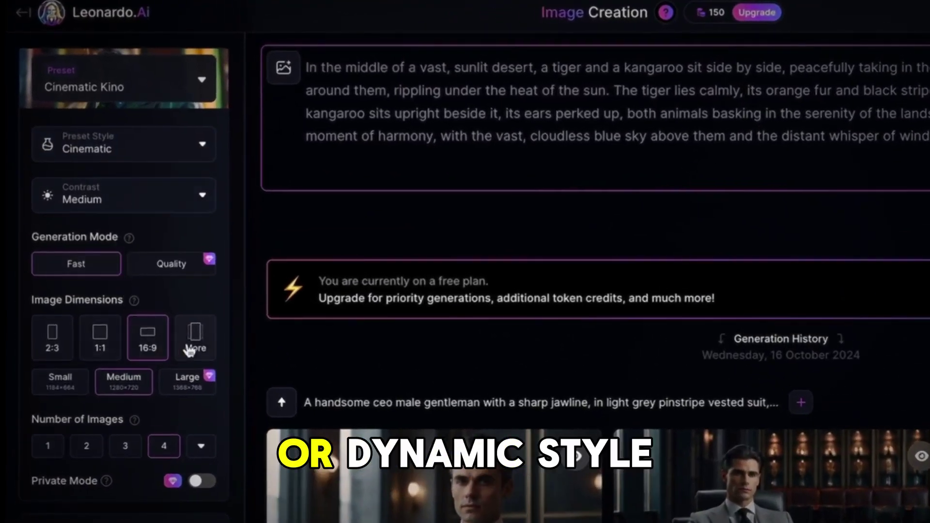
click(190, 349)
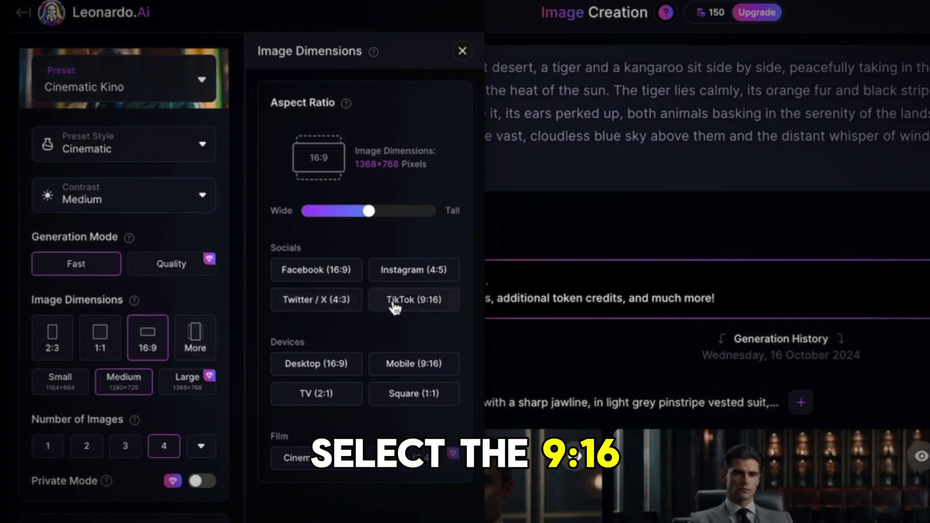
click(409, 305)
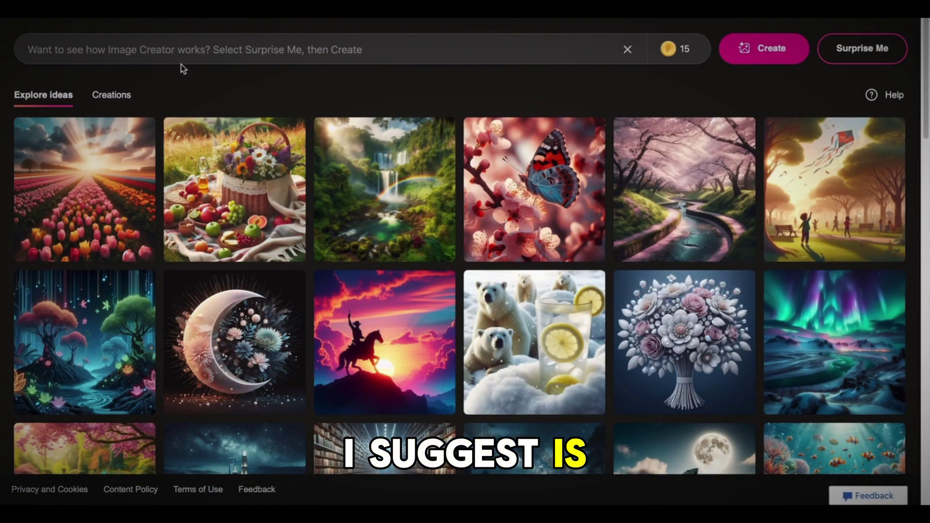
Switch to Bing Image Creator and paste the copied tiger and kangaroo prompt as the image description.
right_click(184, 55)
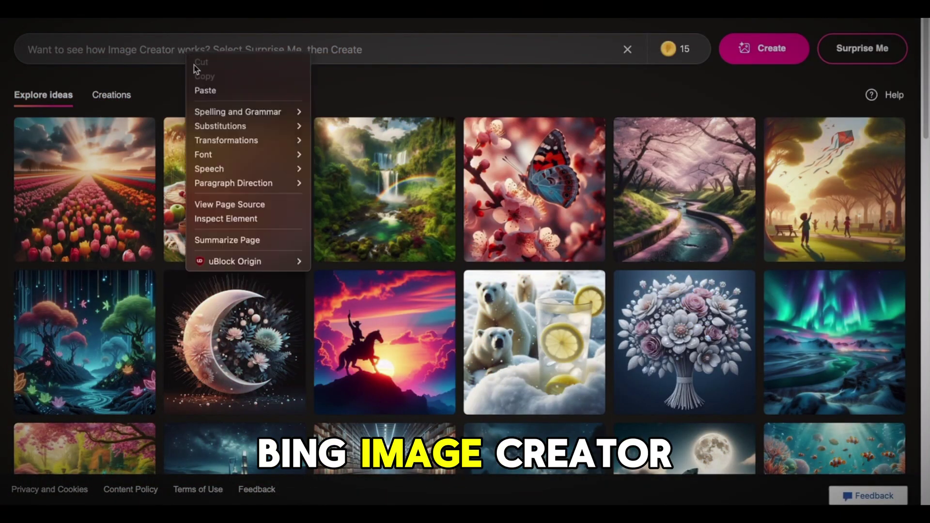
click(200, 90)
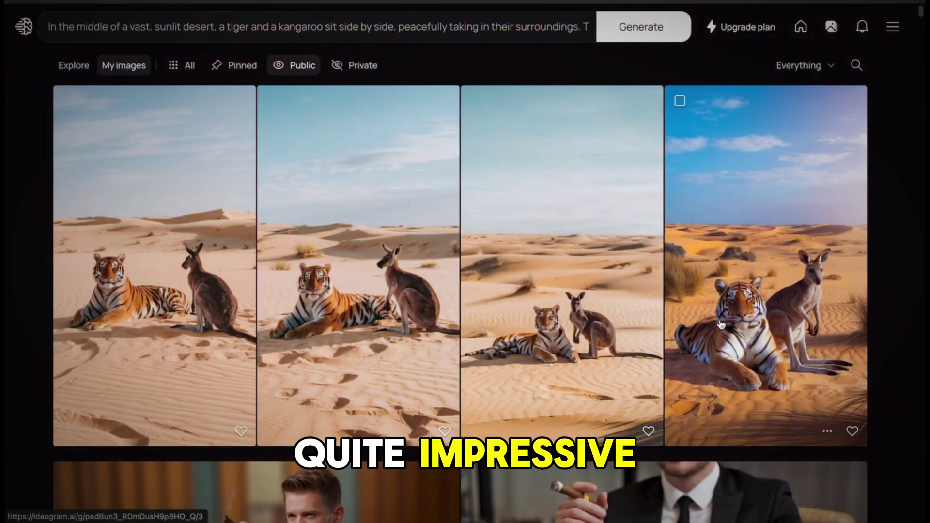
Open the second tiger and kangaroo image, download it as a JPEG, and return to the image gallery.
click(379, 259)
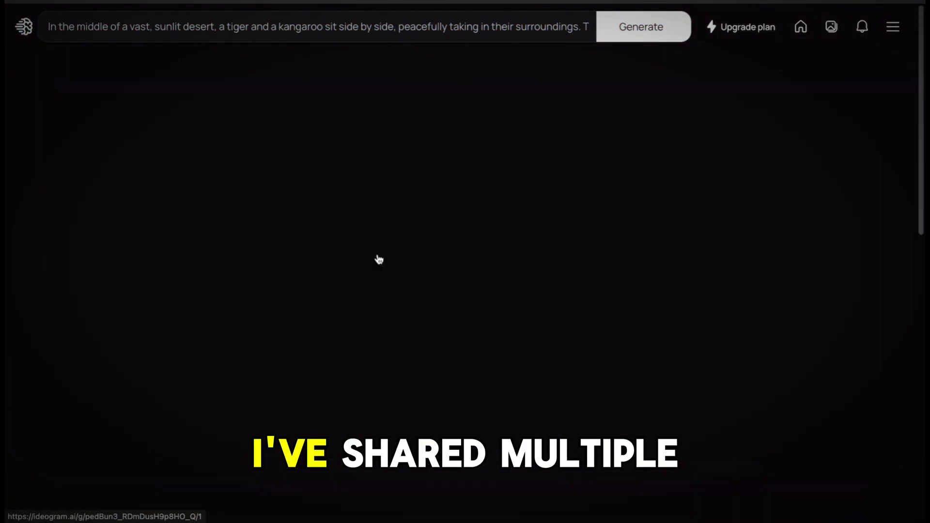
click(826, 76)
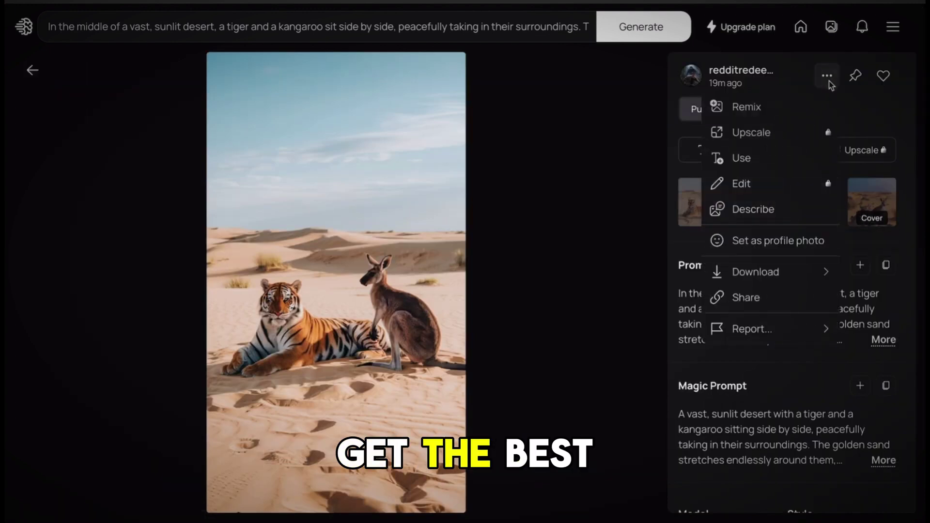
mouse_move(770, 281)
click(629, 295)
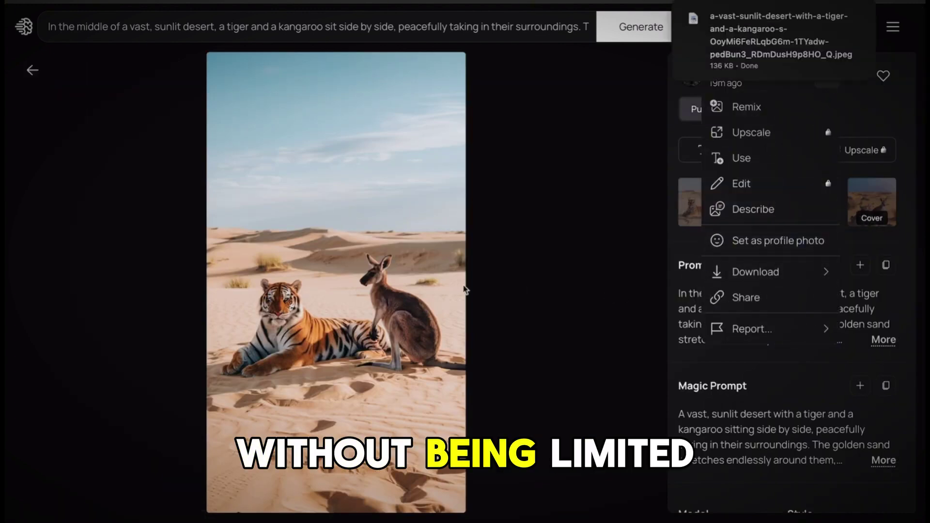
click(42, 82)
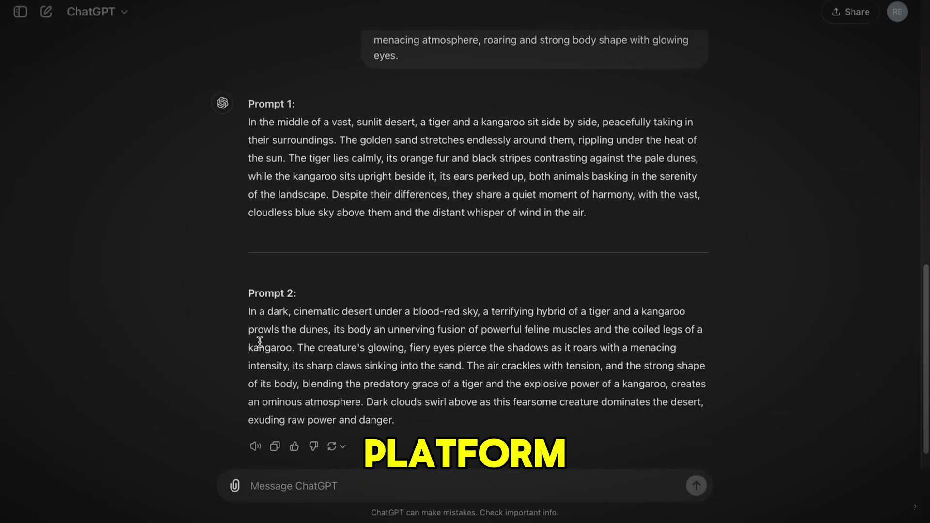
Switch to ChatGPT and copy the Prompt 2 text about the tiger and kangaroo hybrid.
drag(248, 311, 415, 406)
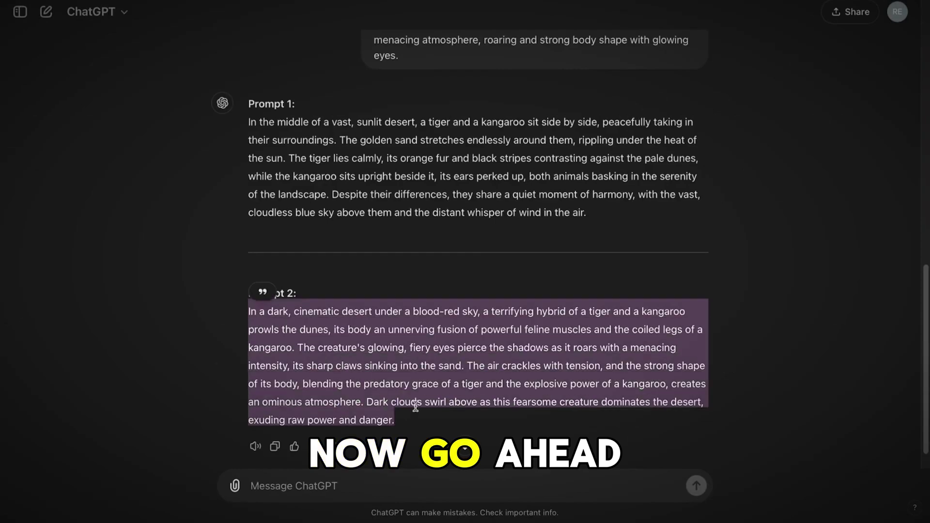
right_click(415, 407)
click(423, 355)
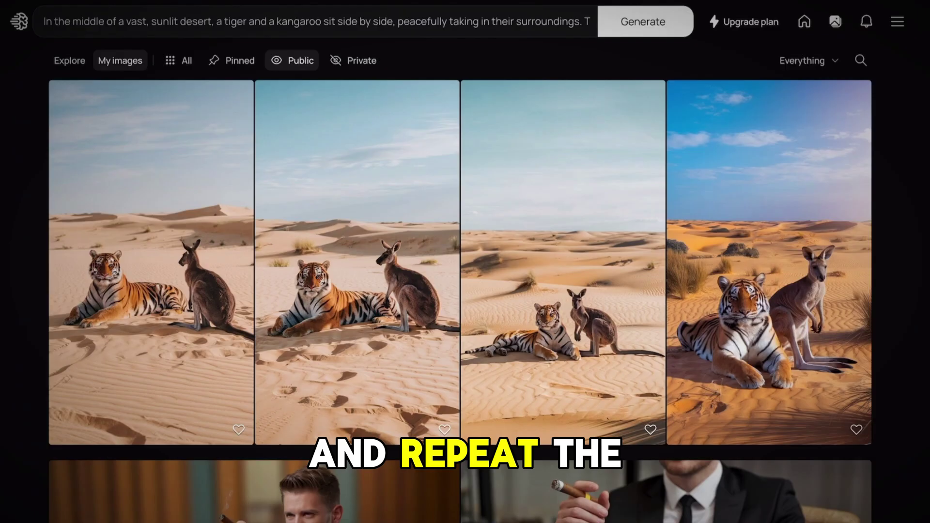
Switch to Ideogram, replace the prompt with the copied tiger and kangaroo hybrid text, generate the images, and open the fourth result.
double_click(295, 14)
key(super+a)
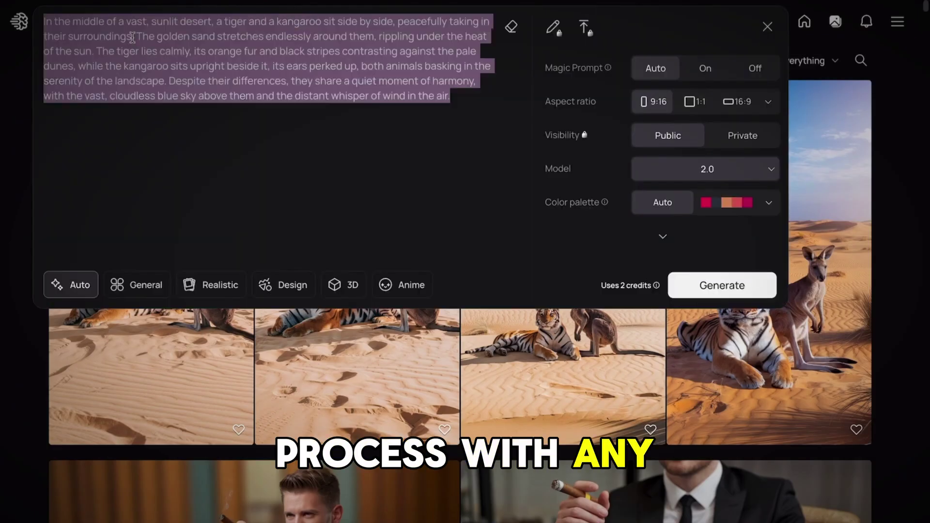
right_click(162, 137)
click(138, 119)
triple_click(144, 99)
right_click(145, 99)
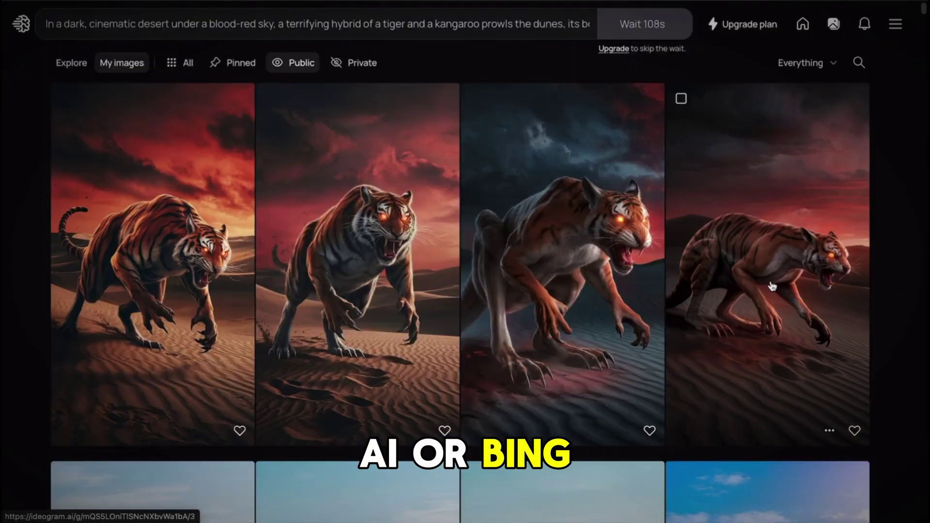
click(772, 274)
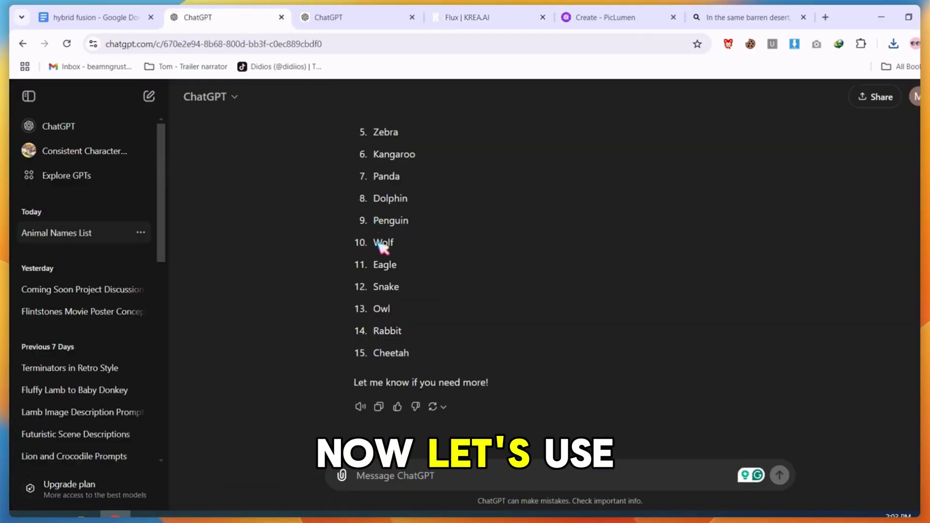
Copy Snake from the ChatGPT animal list and paste it over the first animal name in the hybrid fusion document.
double_click(386, 286)
right_click(387, 287)
click(420, 304)
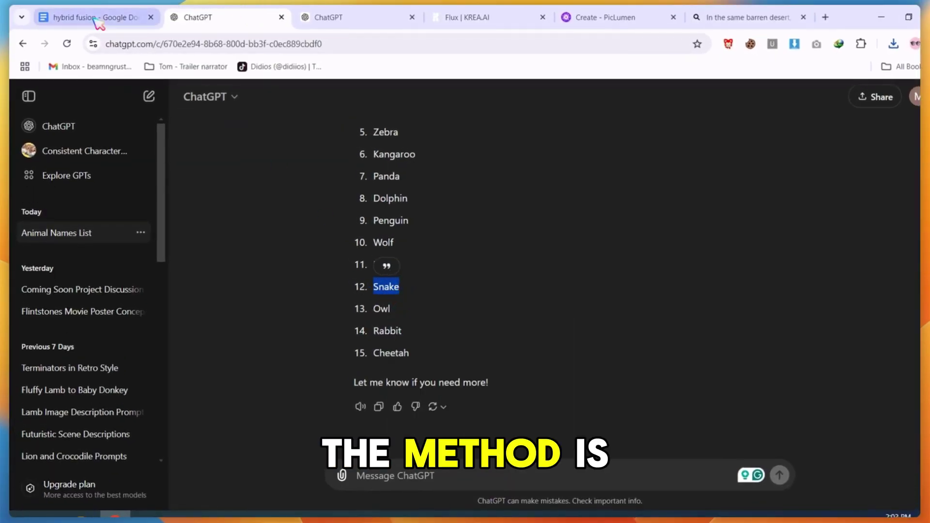
click(96, 21)
click(445, 244)
double_click(443, 242)
key(ctrl+v)
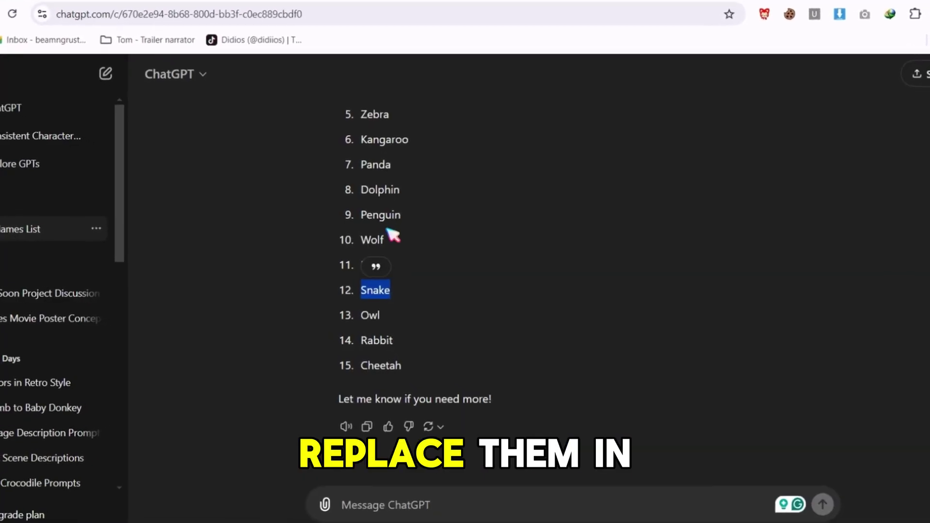
Copy Wolf from the ChatGPT animal list and paste it over Eagle in the hybrid fusion document.
click(380, 243)
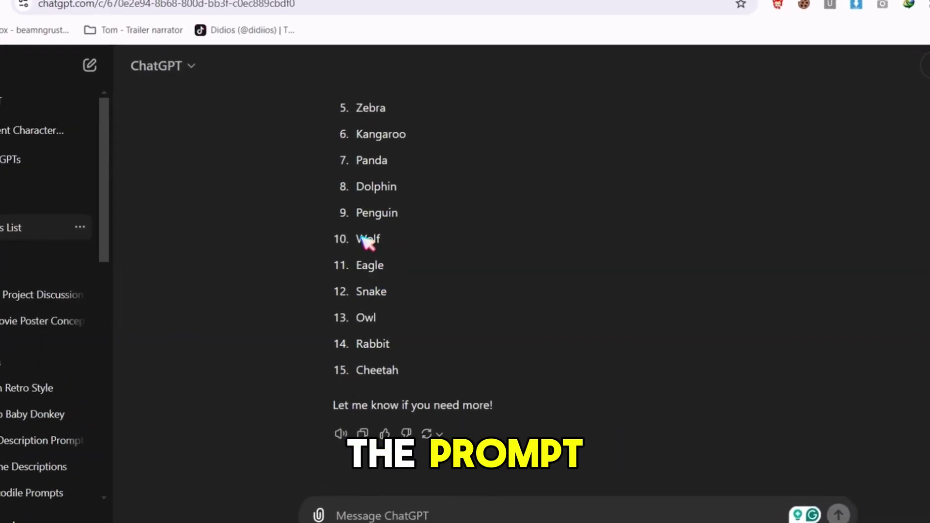
double_click(366, 239)
right_click(382, 243)
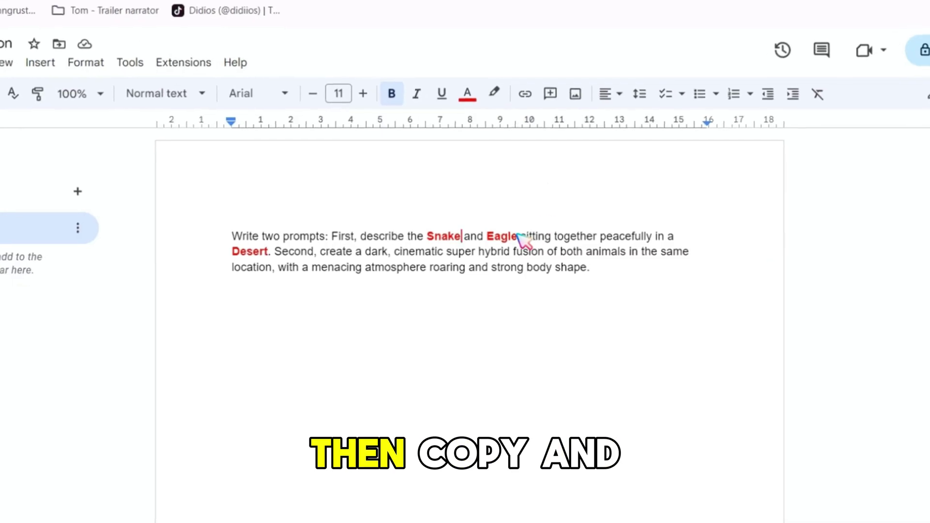
double_click(513, 236)
key(ctrl+v)
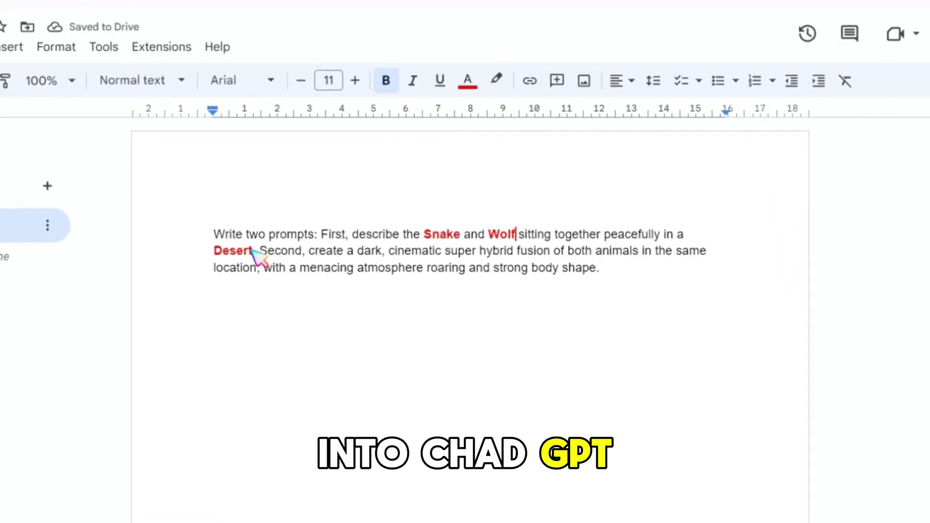
Extend the location in the prompt template to "Desert with green grass".
click(252, 251)
text(with )
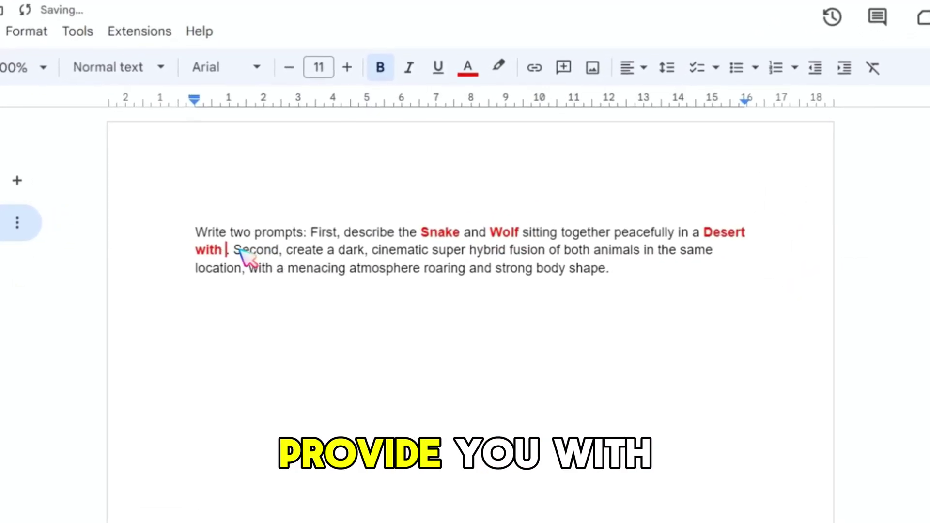
text(gree)
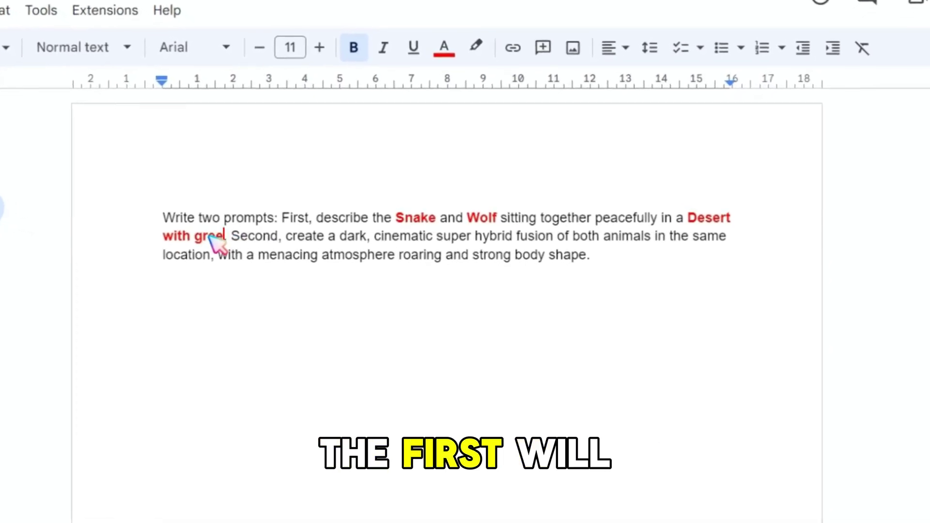
text(n grass)
Copy the whole Snake and Wolf prompt request from the document and send it in the ChatGPT hybrid description chat.
drag(597, 255, 175, 219)
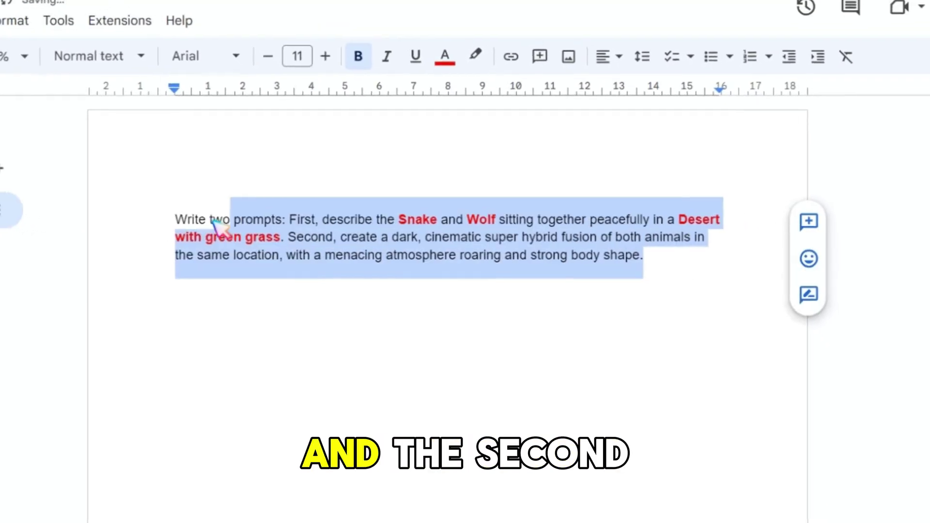
right_click(296, 238)
click(342, 190)
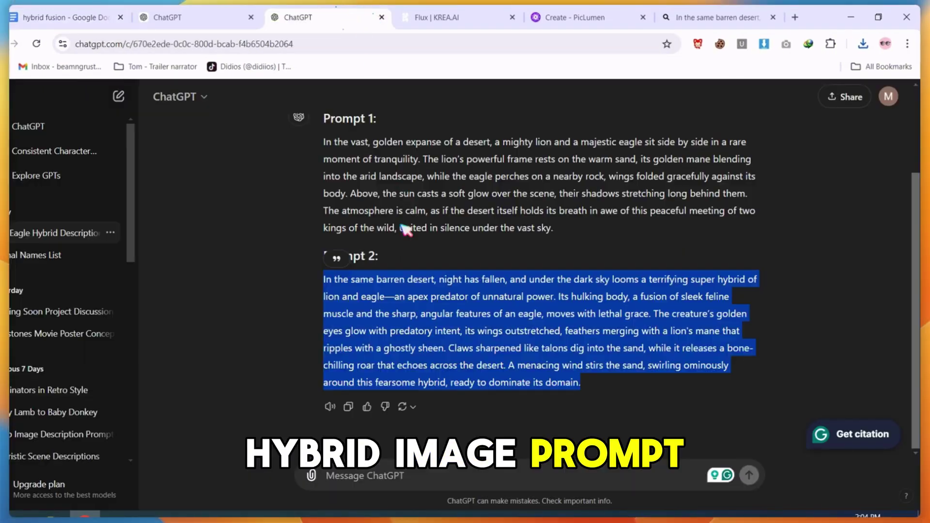
click(342, 473)
right_click(343, 474)
click(408, 307)
key(Return)
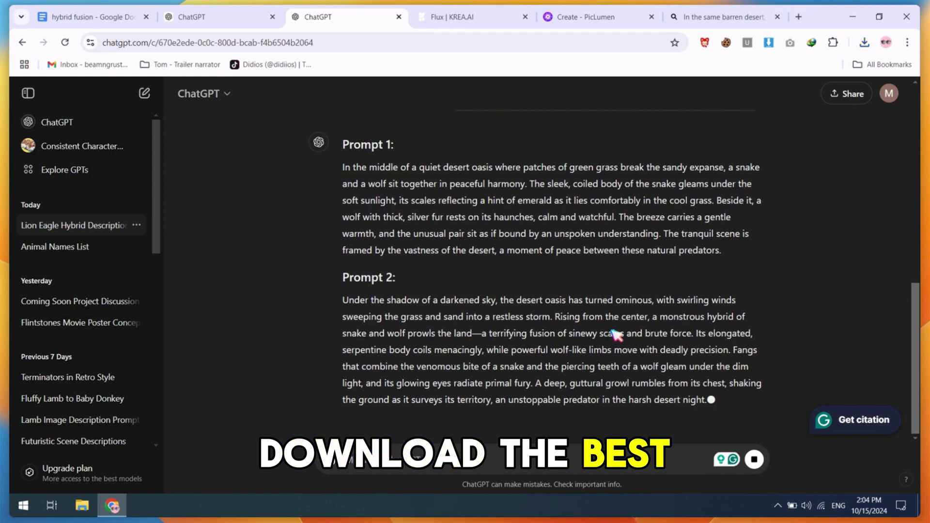
Select and copy the Prompt 1 text about the snake and wolf, and switch to PicLumen's image prompt.
scroll(630, 332, up, 1)
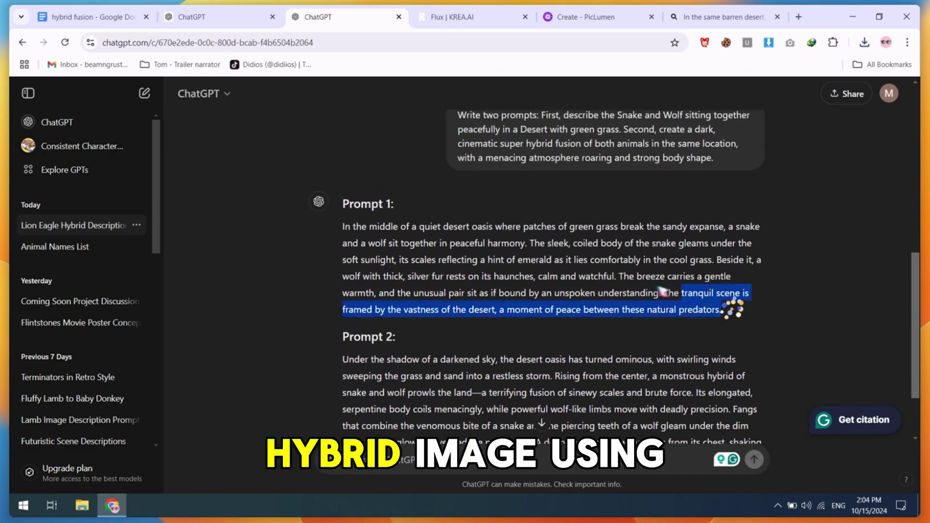
drag(663, 292, 345, 228)
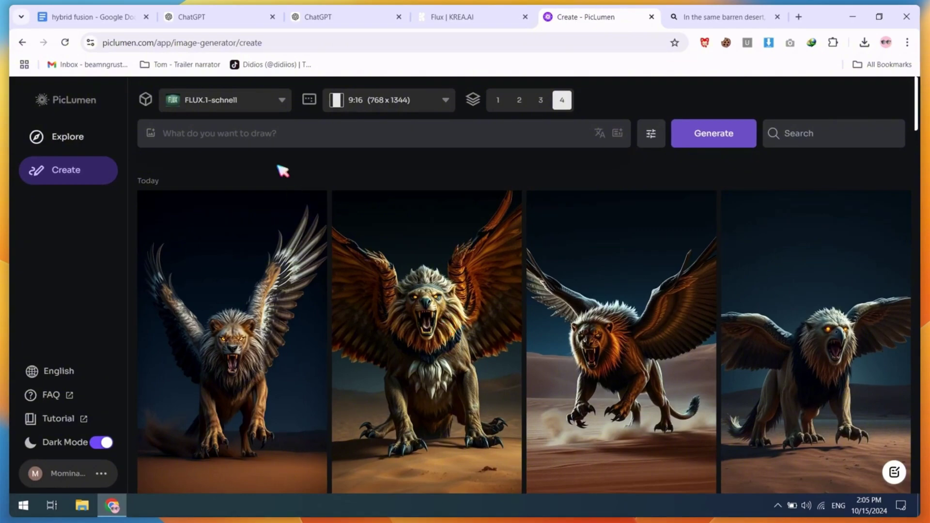
click(274, 111)
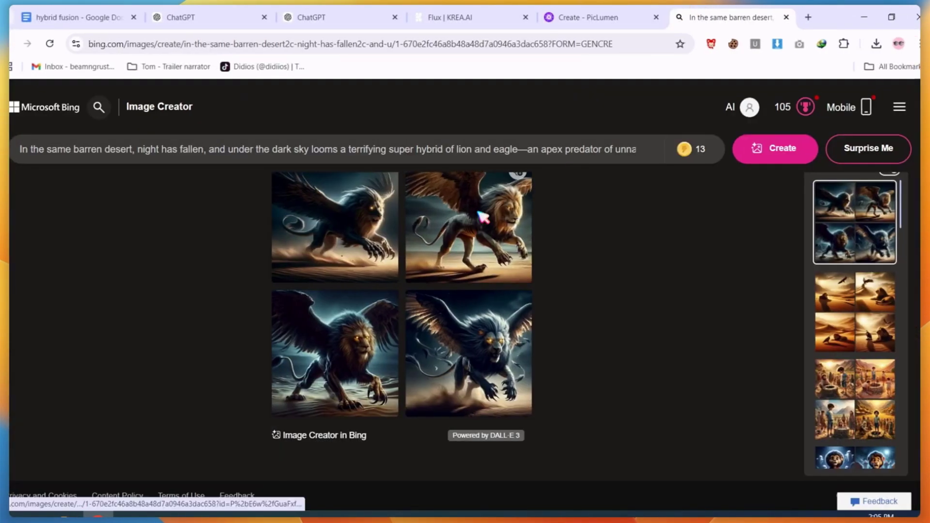
Switch to Krea's Flux generator and download the first snake and wolf image.
click(462, 17)
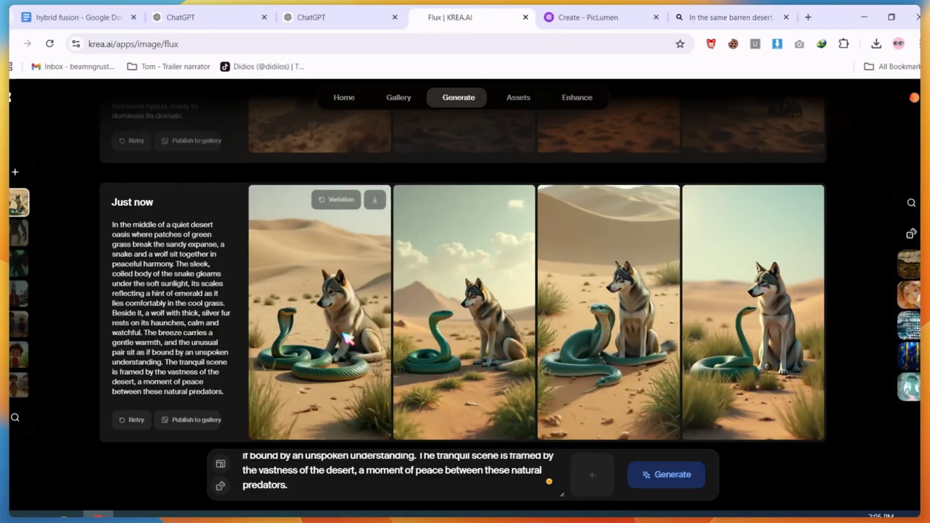
click(375, 199)
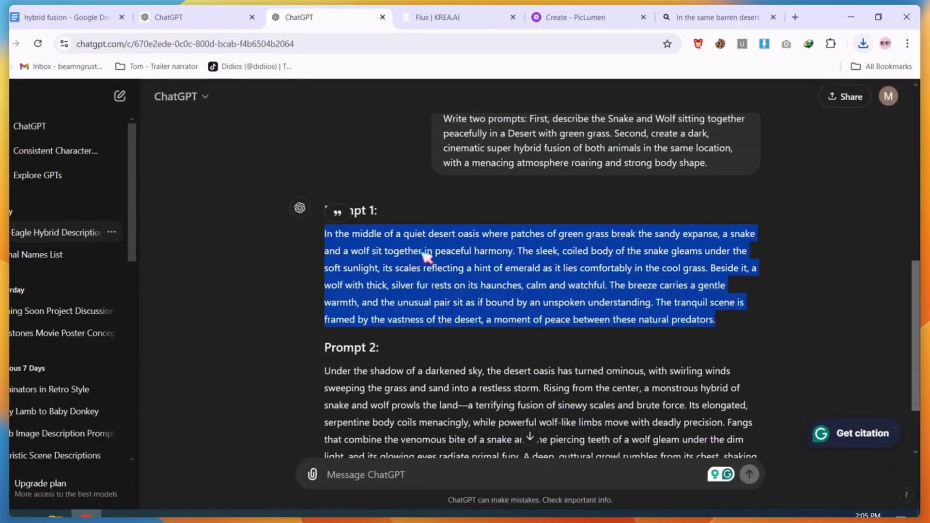
Copy ChatGPT's Prompt 2 about the snake and wolf hybrid, replace the Krea prompt with it, and generate the images.
scroll(425, 255, down, 1)
drag(702, 399, 380, 314)
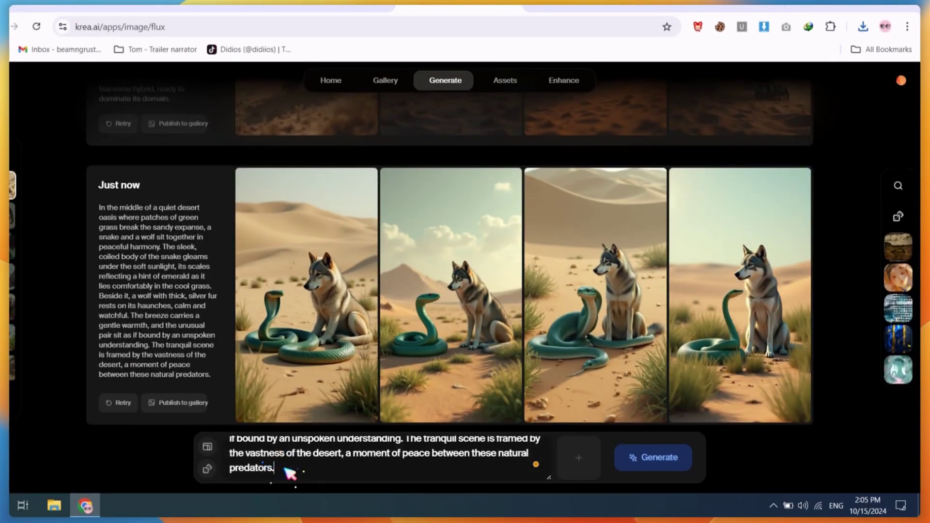
triple_click(291, 472)
right_click(288, 469)
click(347, 240)
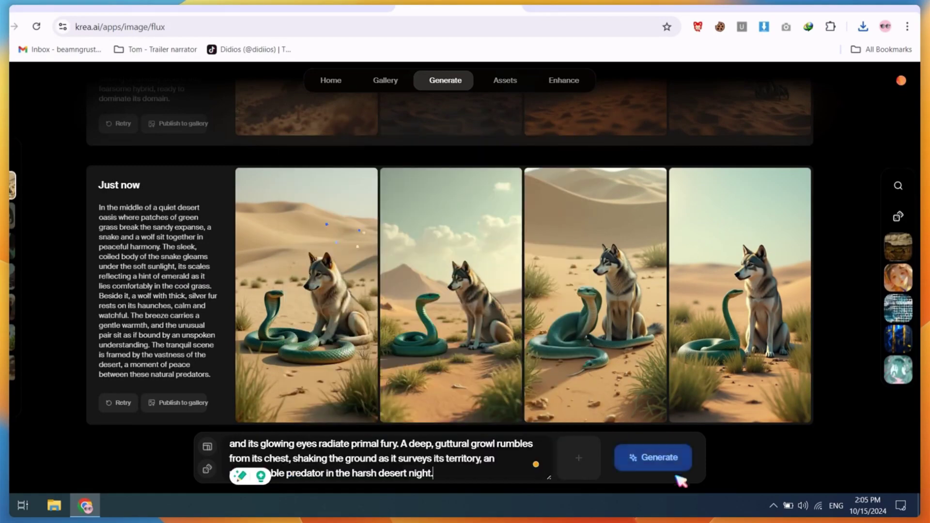
click(677, 468)
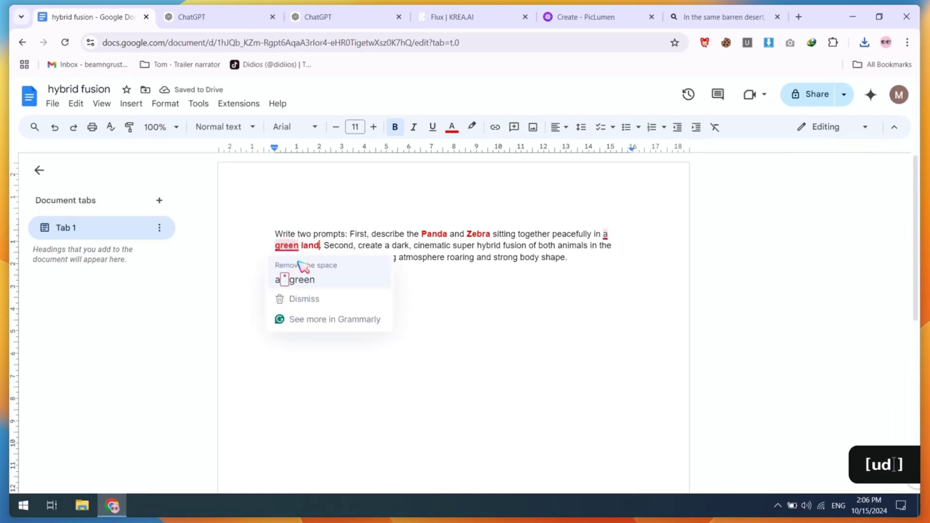
Copy the Panda and Zebra green land request from the hybrid fusion document and send it in ChatGPT.
key(ctrl+a)
right_click(332, 260)
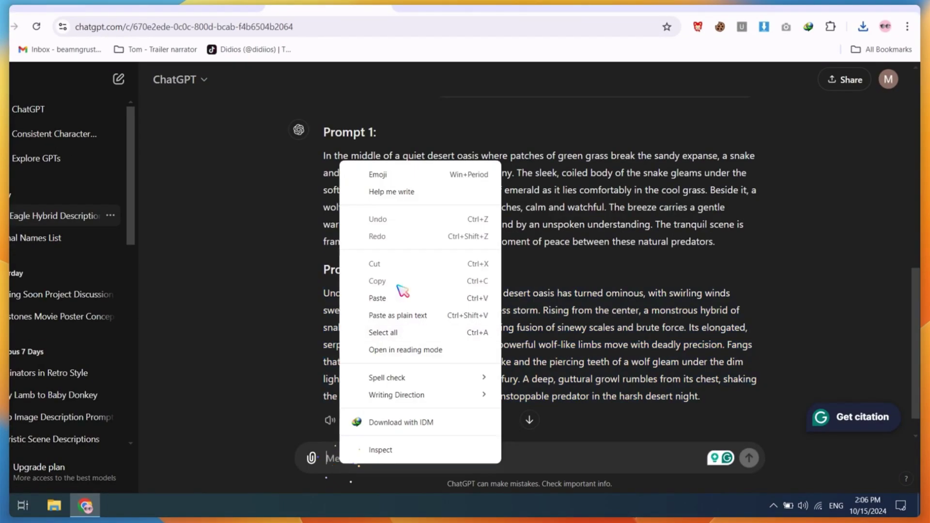
click(334, 297)
key(Return)
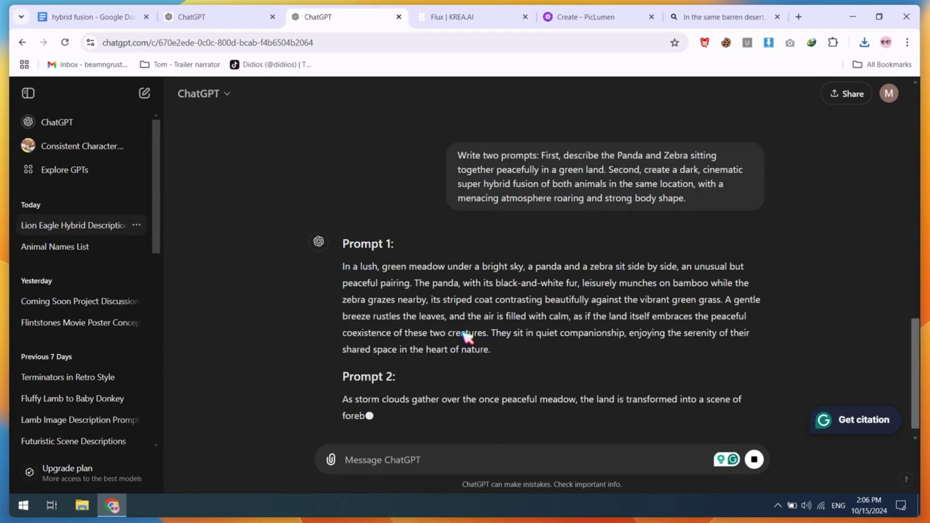
Copy ChatGPT's Prompt 1 about the panda and zebra in a meadow and generate images from it in Krea.
drag(483, 316, 331, 231)
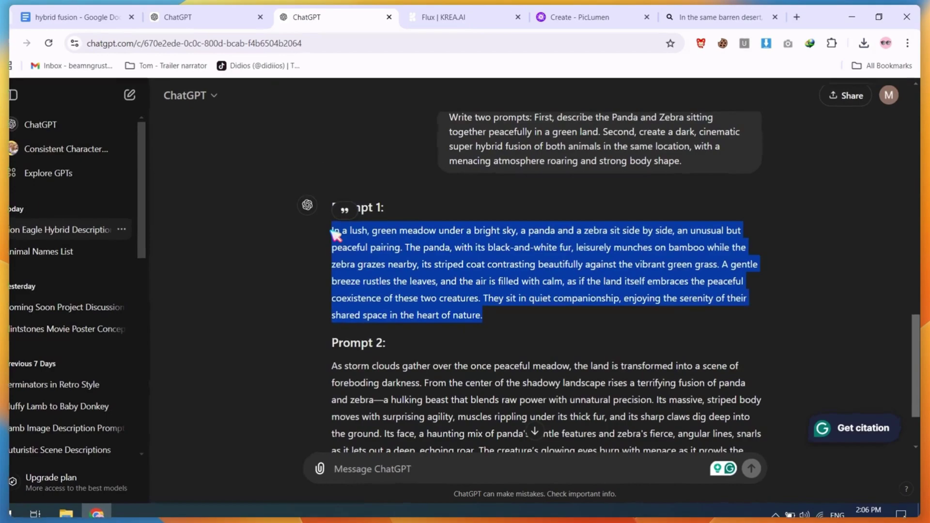
key(ctrl+c)
click(443, 17)
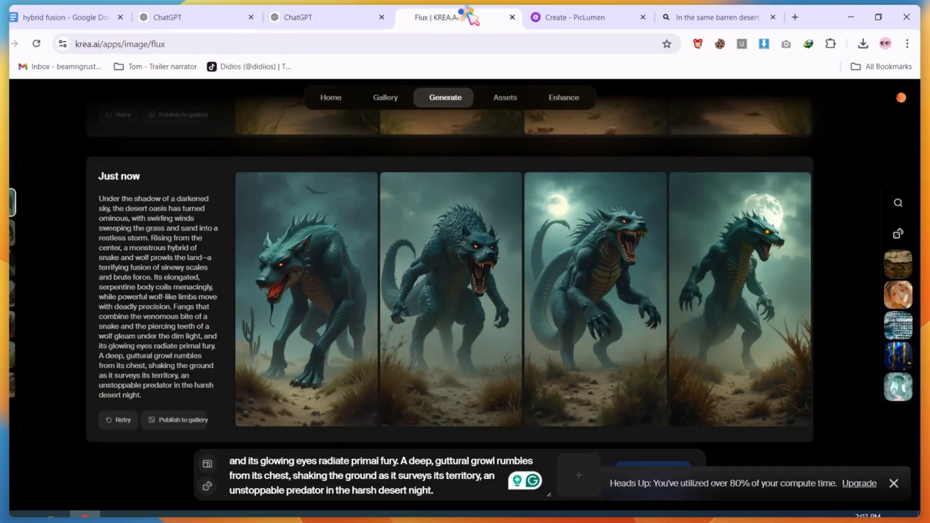
key(ctrl+v)
click(656, 469)
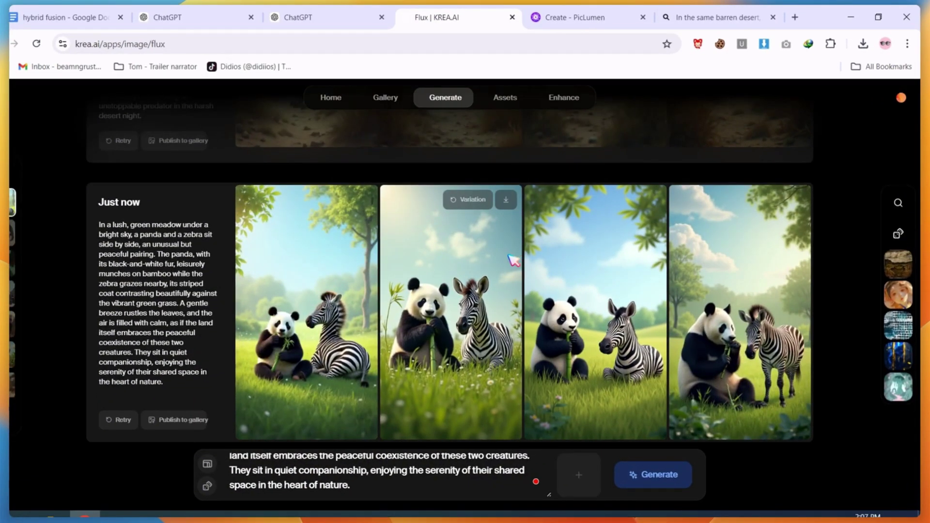
Copy ChatGPT's Prompt 2 about the panda and zebra fusion, replace the Krea prompt with it, and generate the images.
click(327, 18)
drag(562, 382, 322, 278)
key(ctrl+c)
click(443, 17)
triple_click(305, 461)
key(ctrl+v)
click(649, 474)
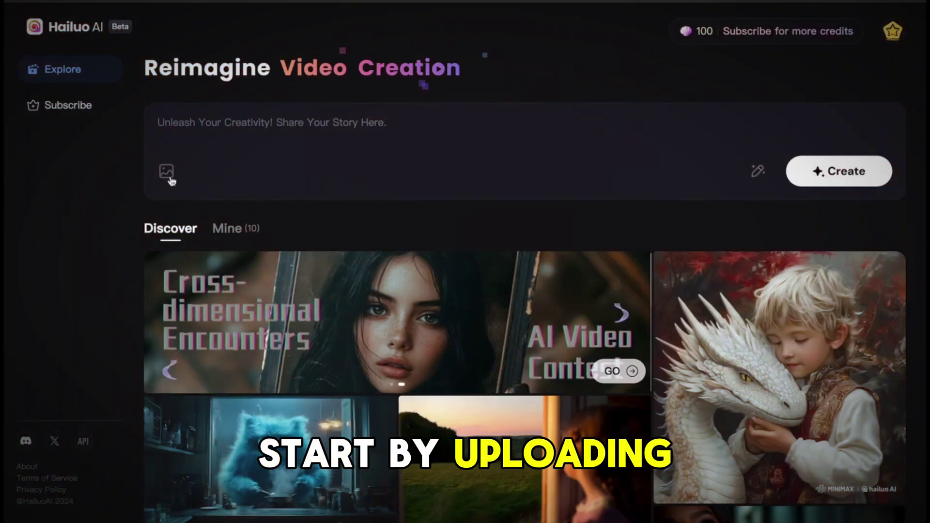
Switch to Hailuo AI, upload a source image without a text prompt, and create a video from it.
click(170, 180)
double_click(557, 211)
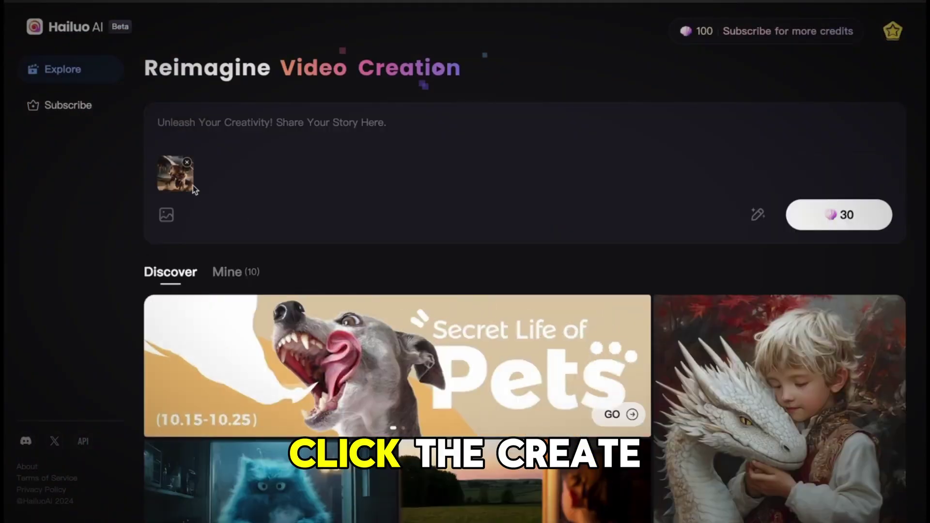
click(845, 218)
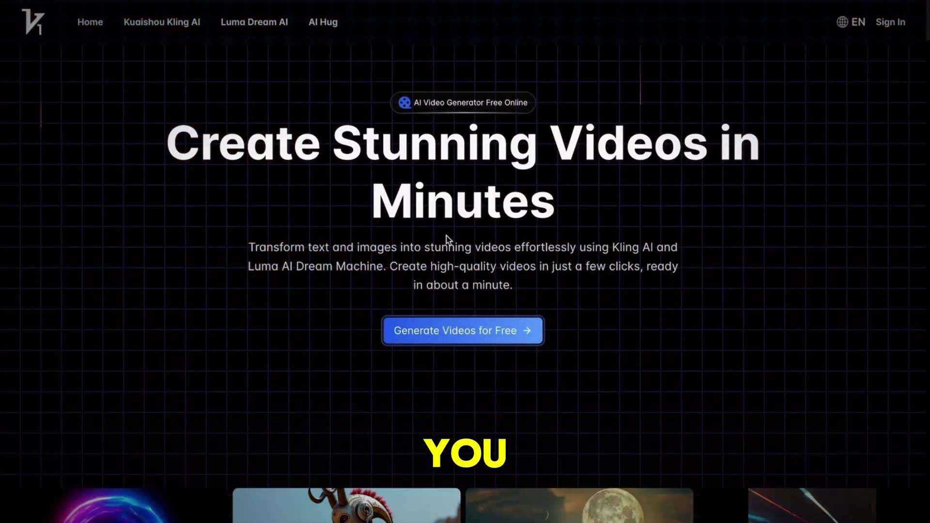
Open the free image-to-video generator, upload a source image, and begin the motion description for it.
click(451, 338)
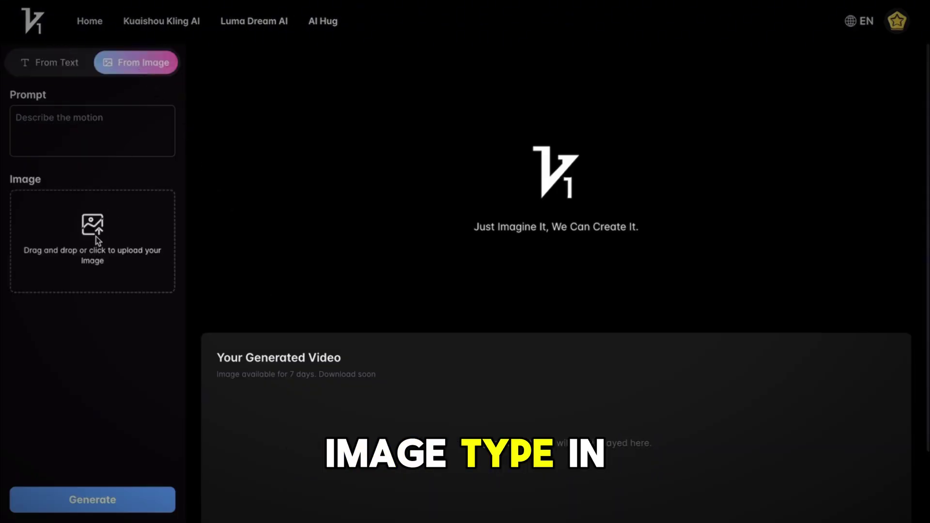
click(96, 236)
double_click(337, 213)
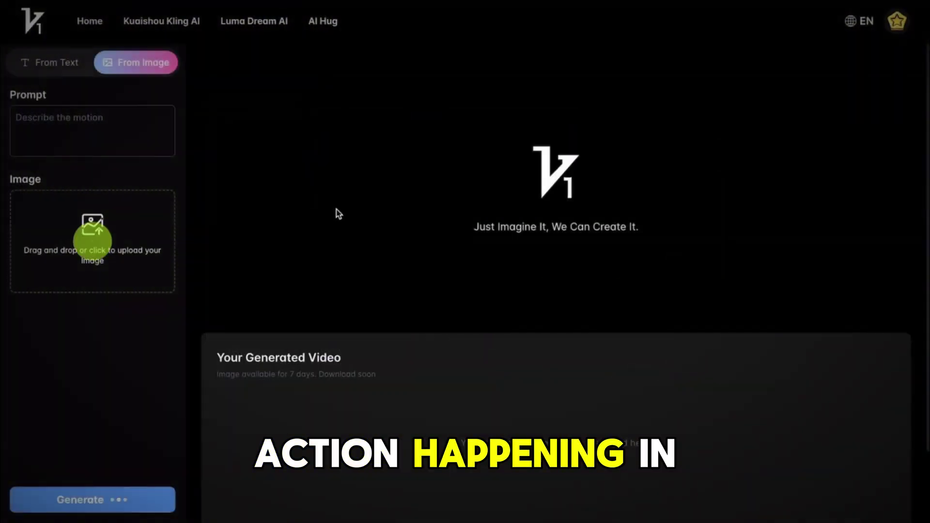
click(61, 117)
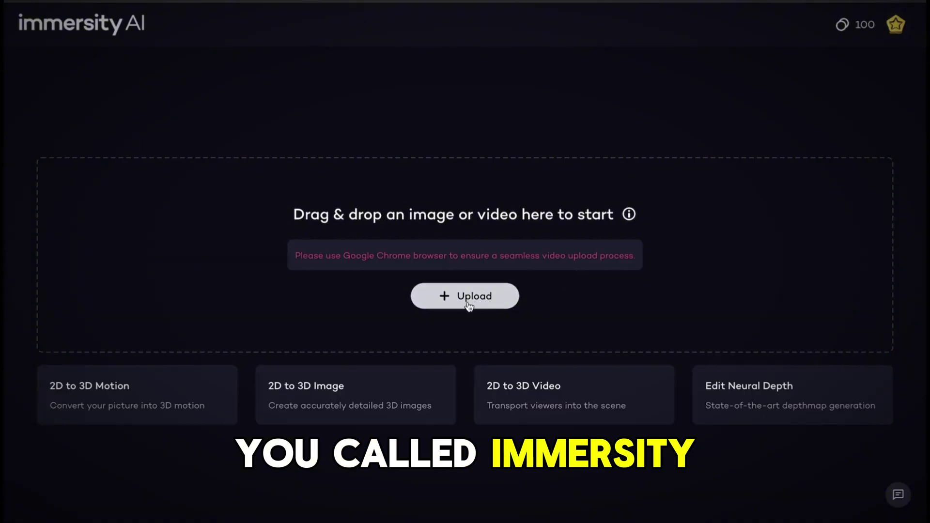
Switch to Immersity AI, upload the "in-a-desolate-desert" PNG, and set its 3D motion to Zoom with Loop off.
click(466, 301)
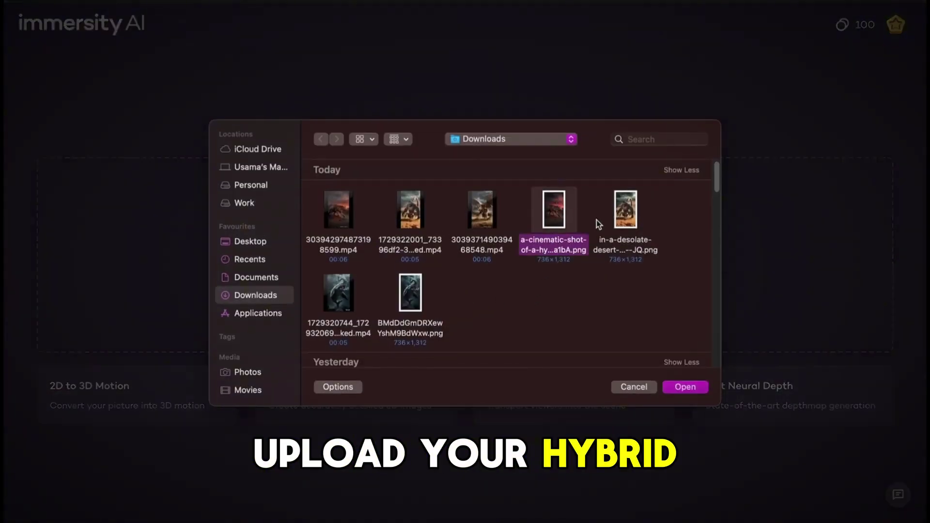
double_click(621, 209)
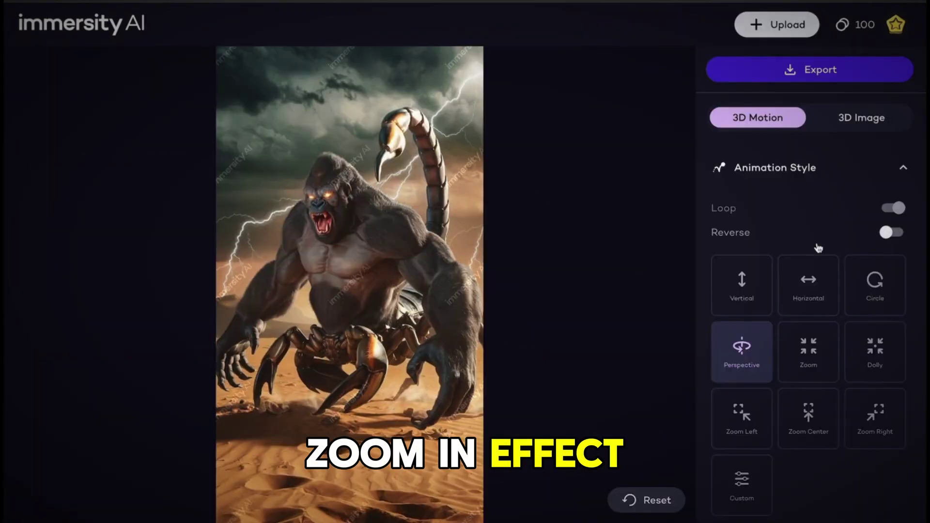
scroll(816, 245, down, 2)
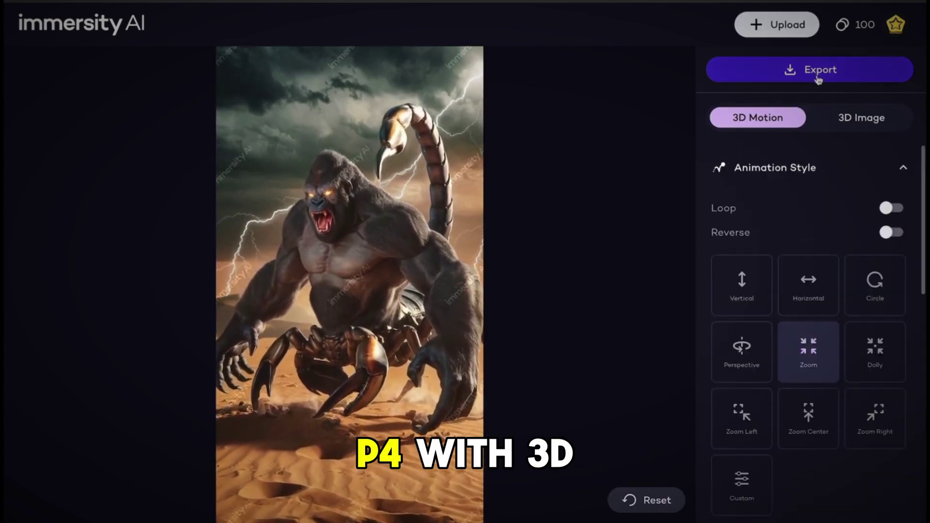
Export the gorilla-scorpion animation as MP4 3D Motion in Plus (720x1282) size at 30 FPS with no repeats.
click(817, 73)
click(777, 142)
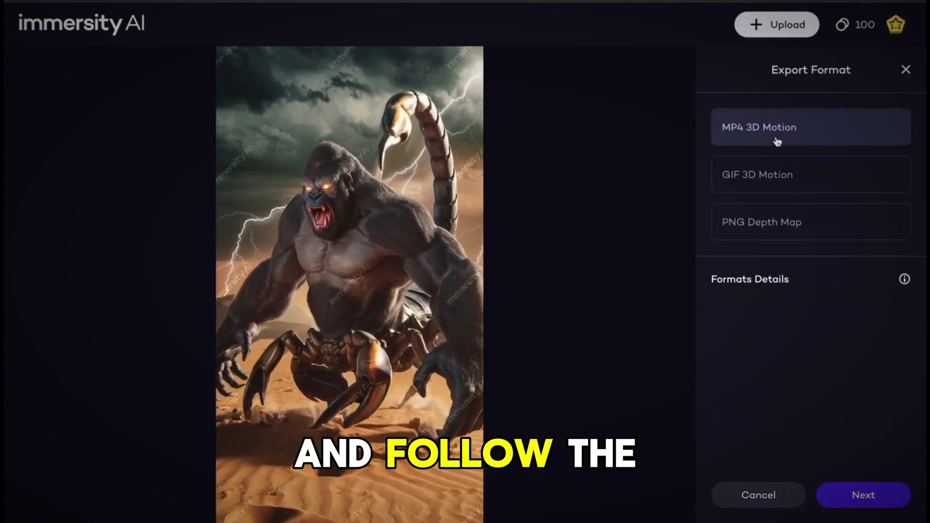
click(867, 506)
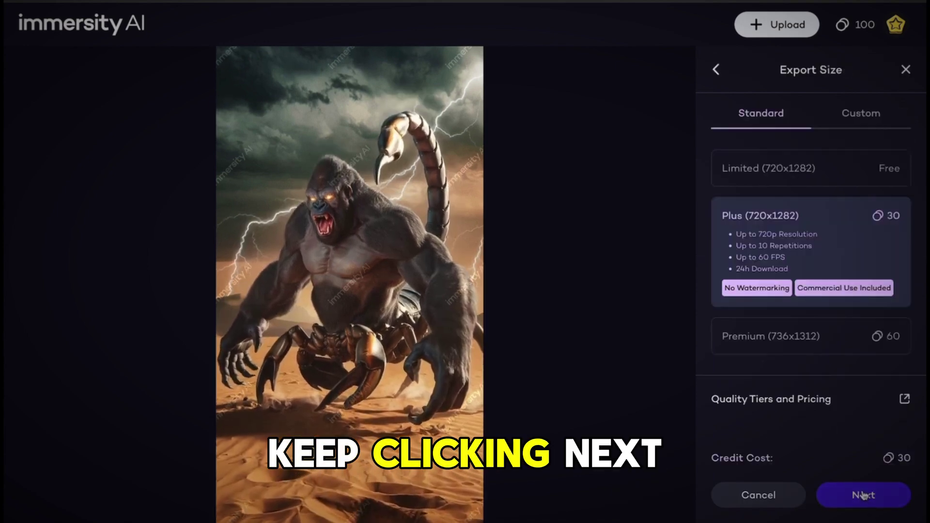
click(831, 178)
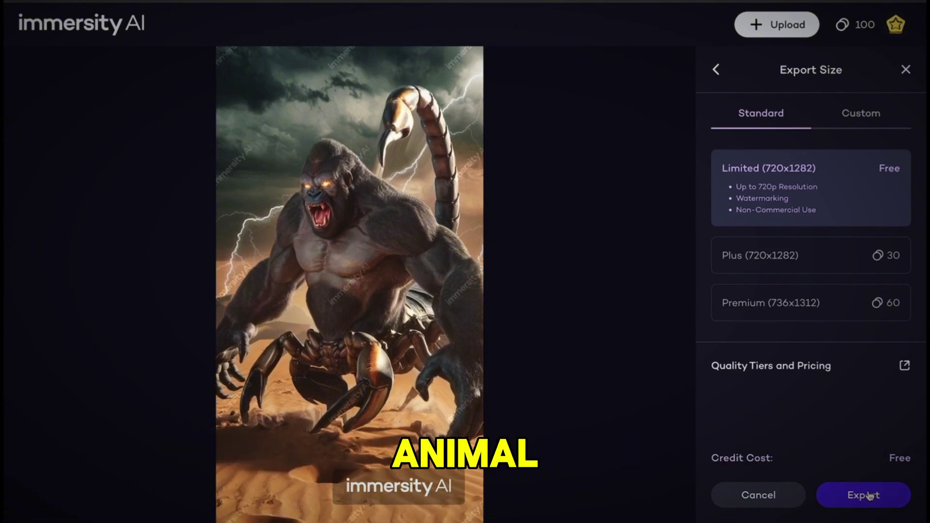
click(802, 267)
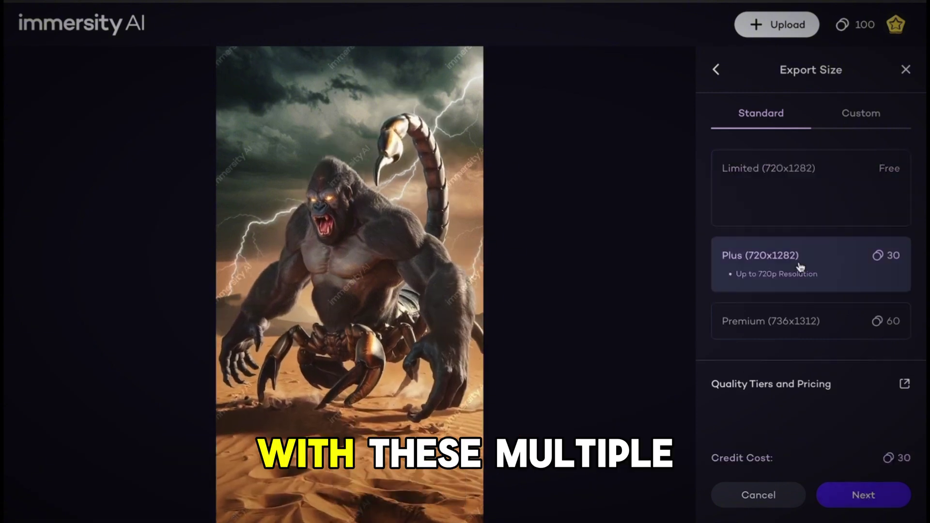
click(870, 499)
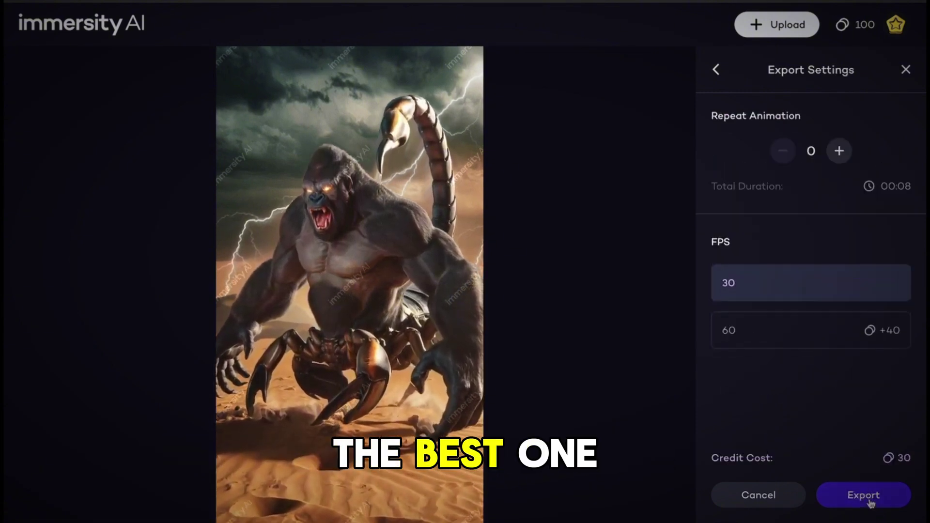
click(866, 499)
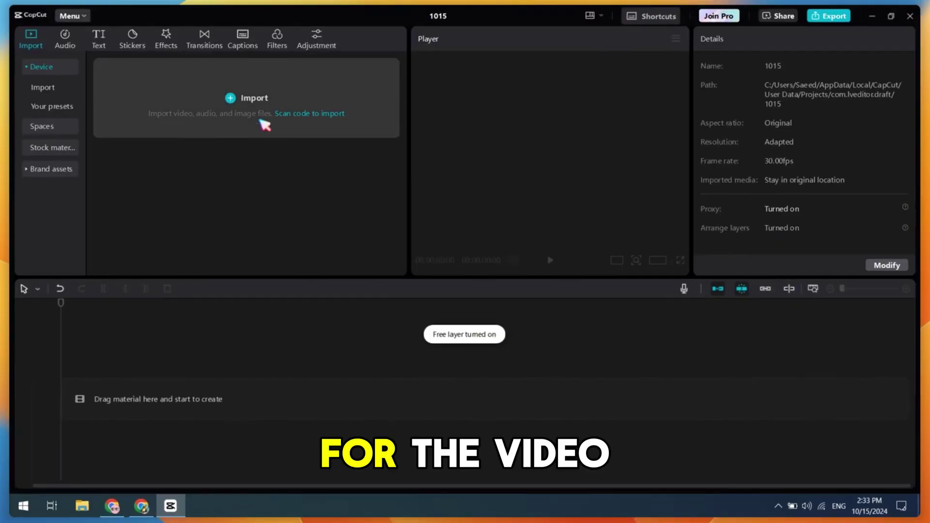
Switch to CapCut and import the generated animal images, Gen-3 Alpha Turbo clips and the ssstik video from the Lab folder.
click(265, 125)
click(401, 100)
ctrl+click(403, 187)
scroll(435, 182, down, 2)
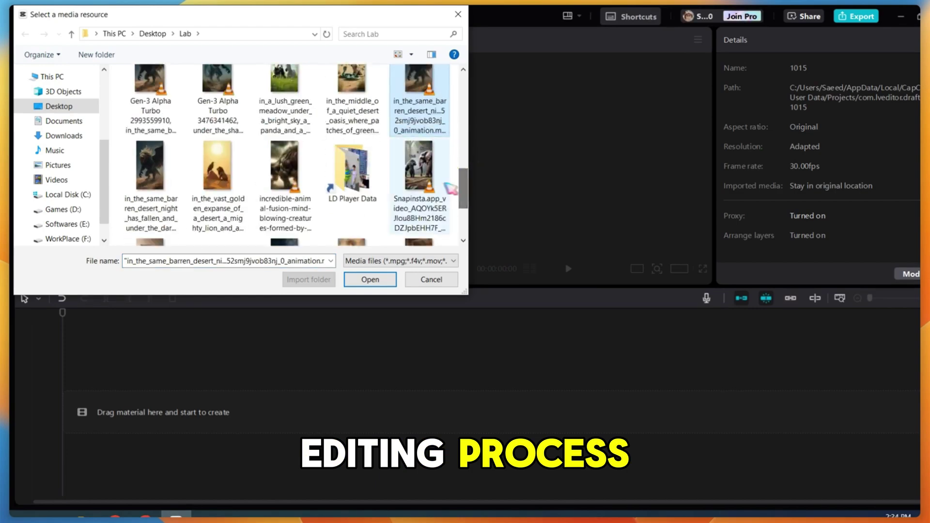
ctrl+click(150, 111)
ctrl+click(214, 129)
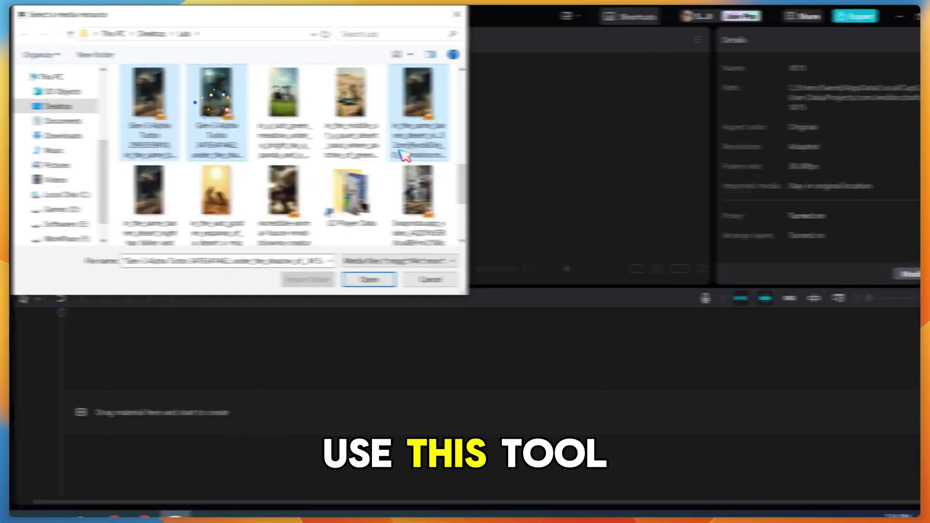
scroll(463, 173, up, 2)
ctrl+click(284, 181)
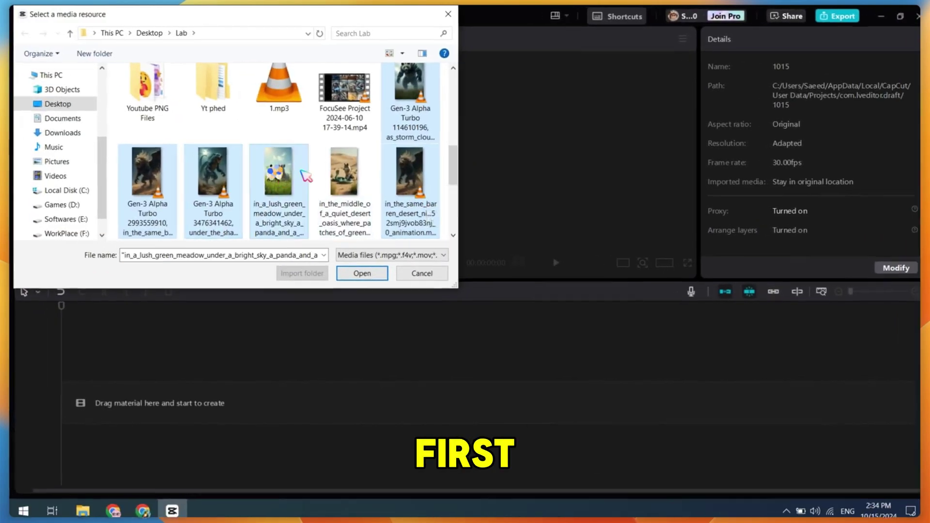
ctrl+click(352, 182)
scroll(464, 177, down, 3)
ctrl+click(286, 201)
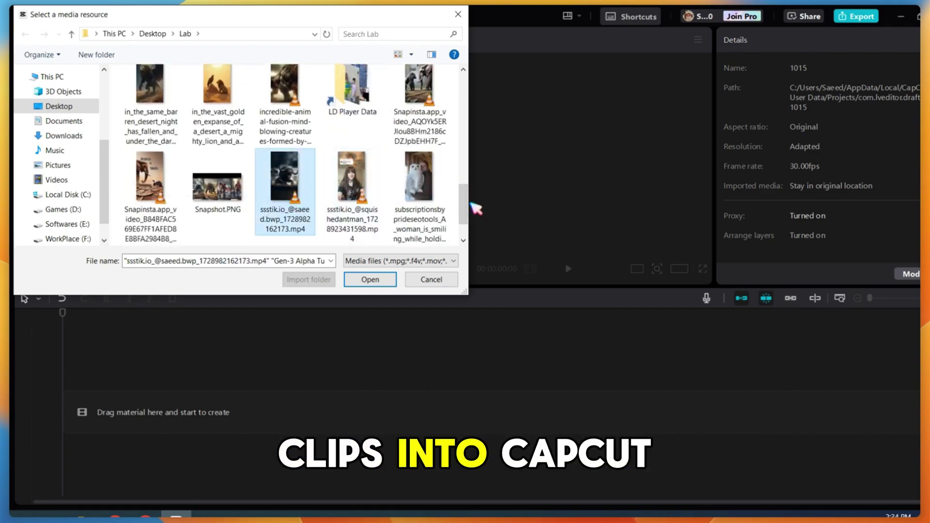
scroll(467, 225, down, 2)
click(373, 280)
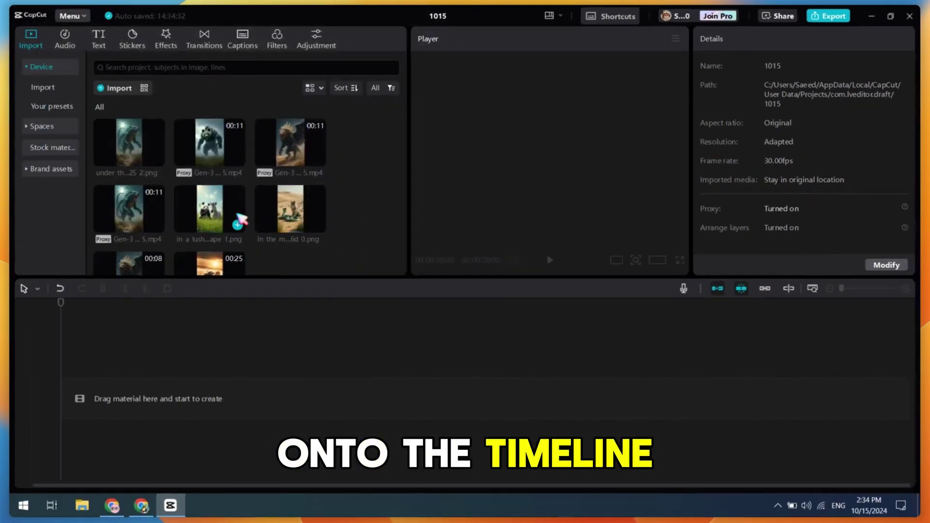
Place the panda and zebra meadow image on the timeline at 2 seconds long, followed by the panda-zebra fusion clip.
drag(240, 219, 129, 392)
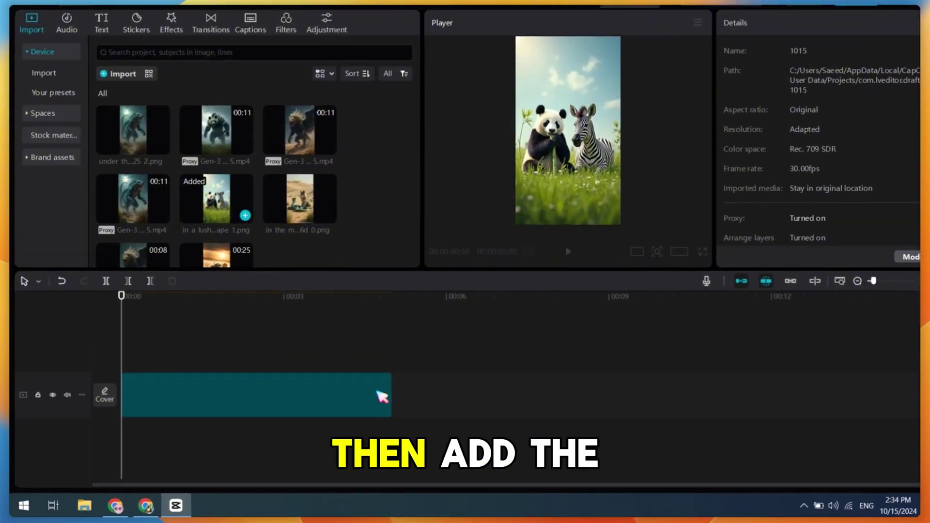
click(378, 393)
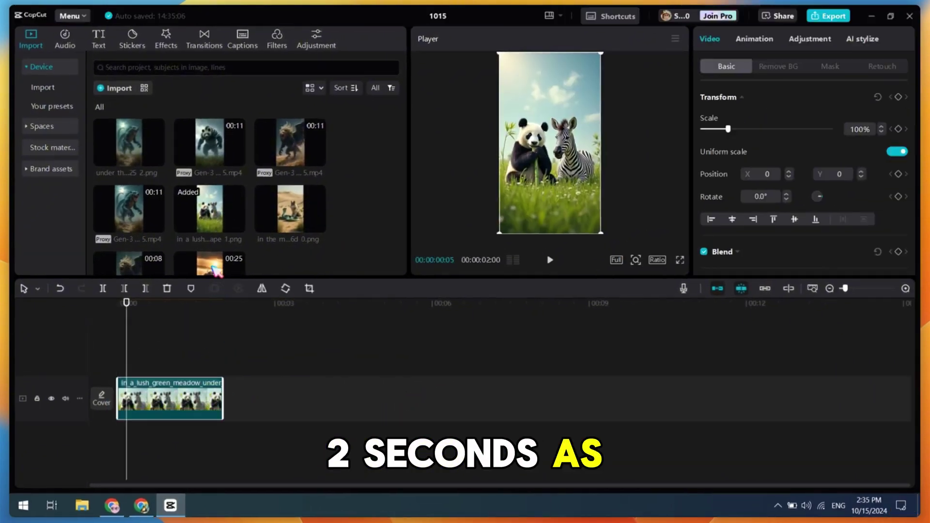
drag(203, 148, 257, 394)
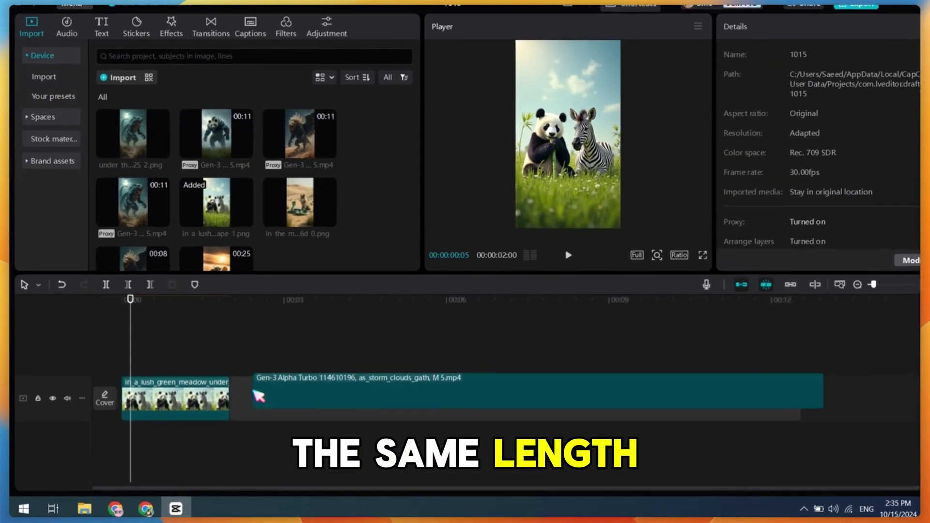
drag(184, 316, 235, 332)
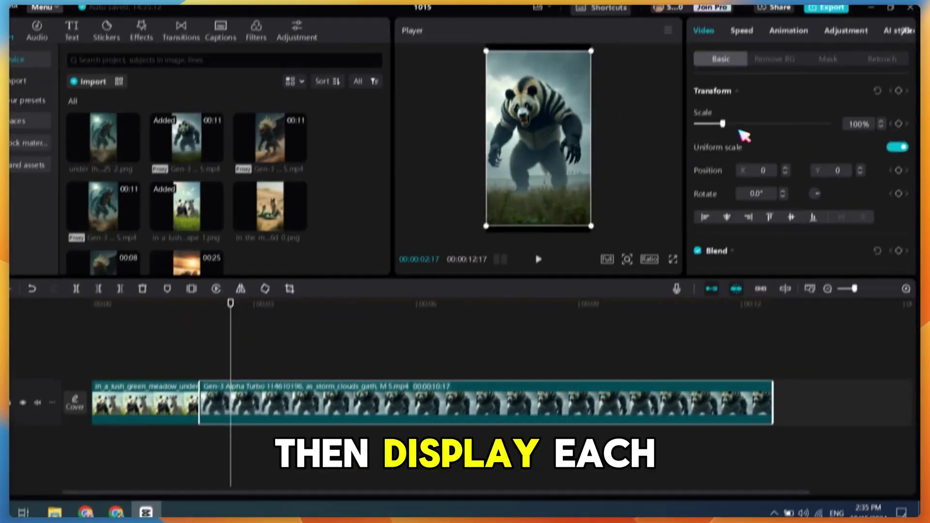
Scale the panda-zebra fusion clip to 117%, split it at 4 seconds, and delete the remainder.
drag(752, 116, 762, 118)
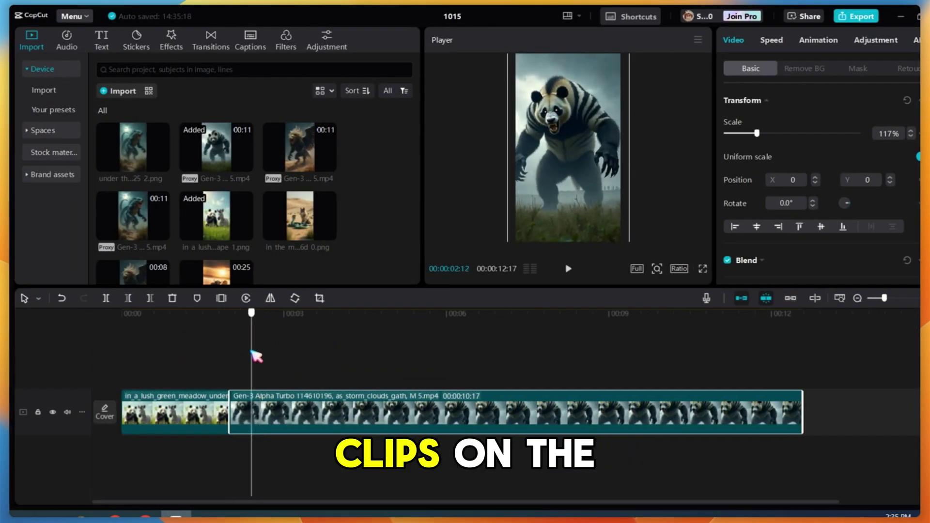
drag(320, 354, 339, 354)
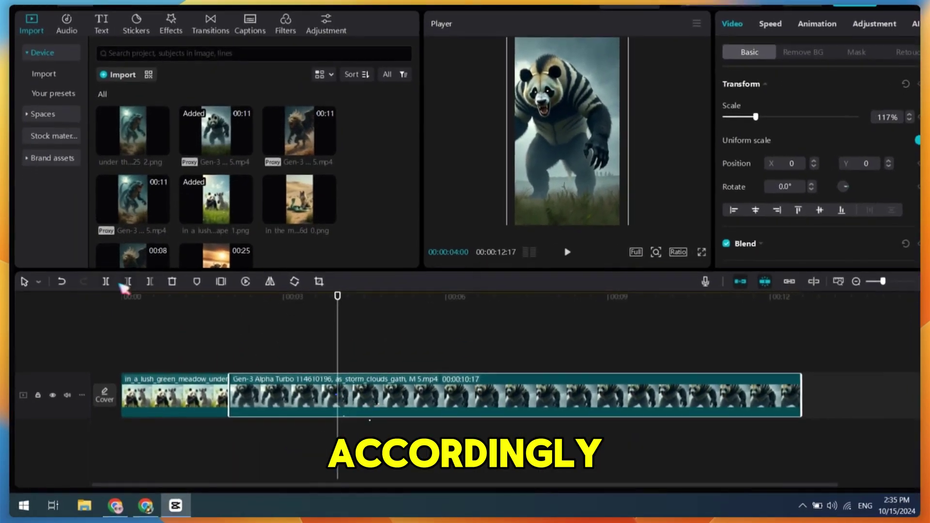
click(106, 298)
click(172, 281)
Append the desert oasis image and the remaining animal images and fusion clips to the timeline in alternating order.
drag(300, 204, 398, 319)
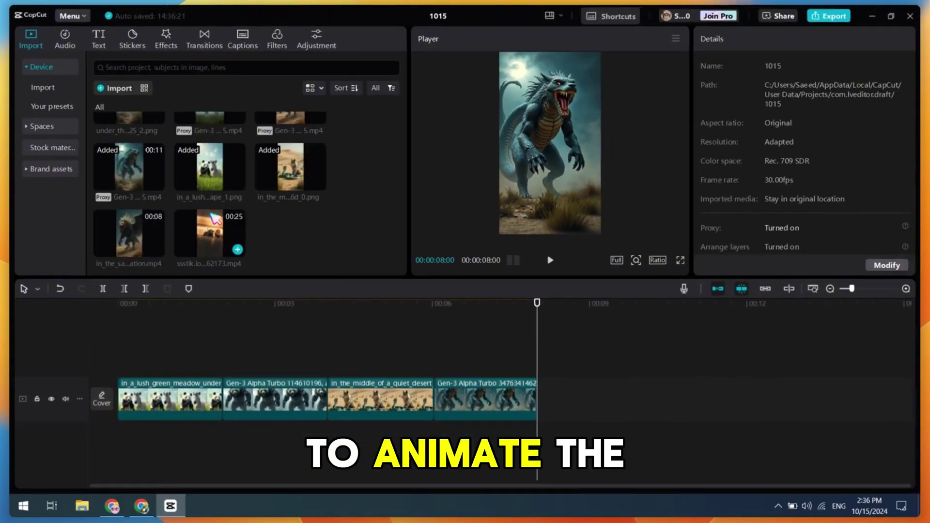
drag(235, 245, 565, 379)
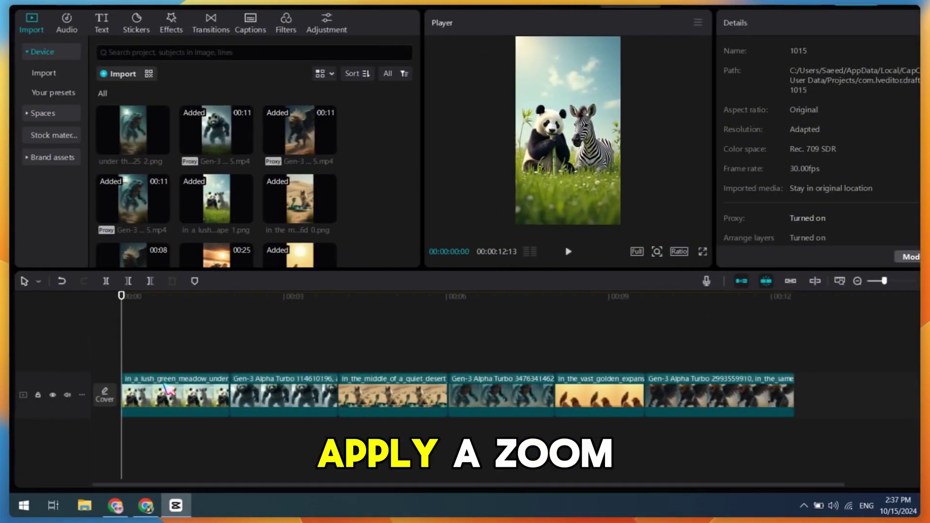
Add entrance animations to the still animal images, using Shake 1 at 0.5 s on the golden desert image.
click(171, 399)
click(779, 22)
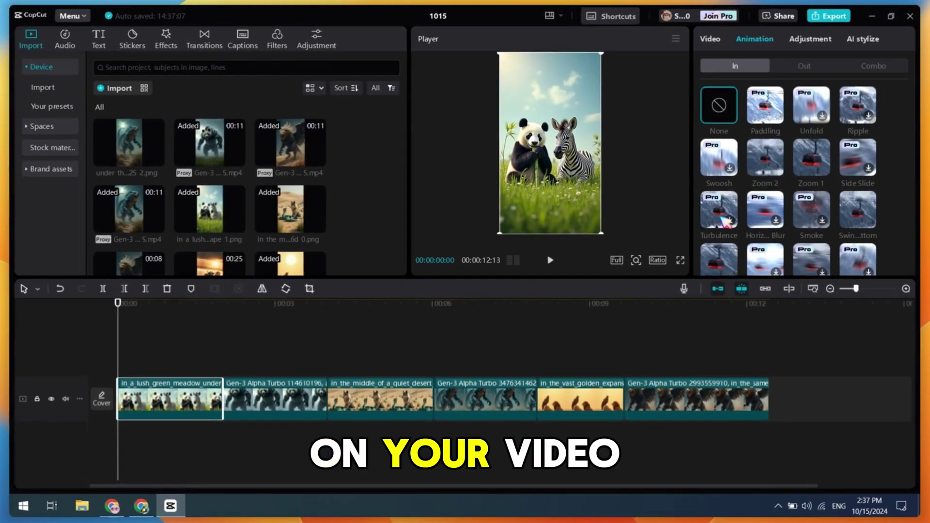
click(715, 220)
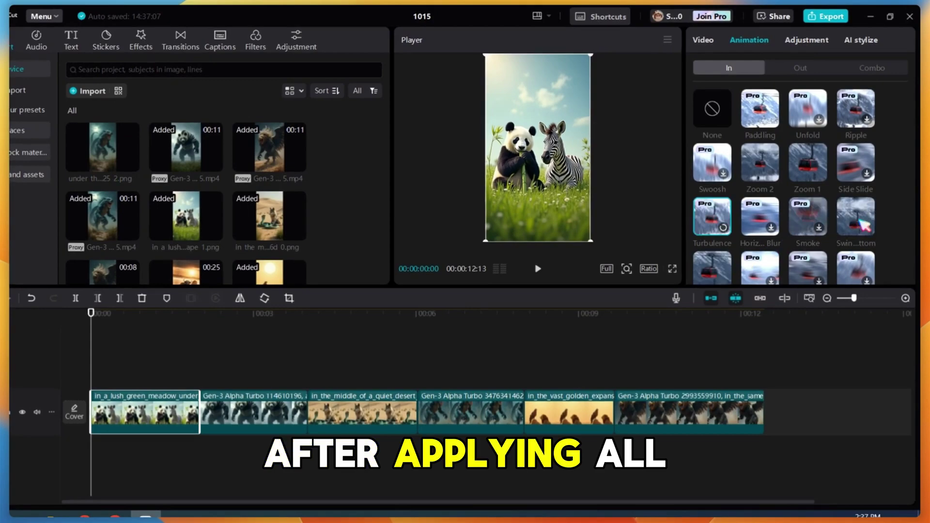
click(864, 225)
scroll(864, 225, down, 1)
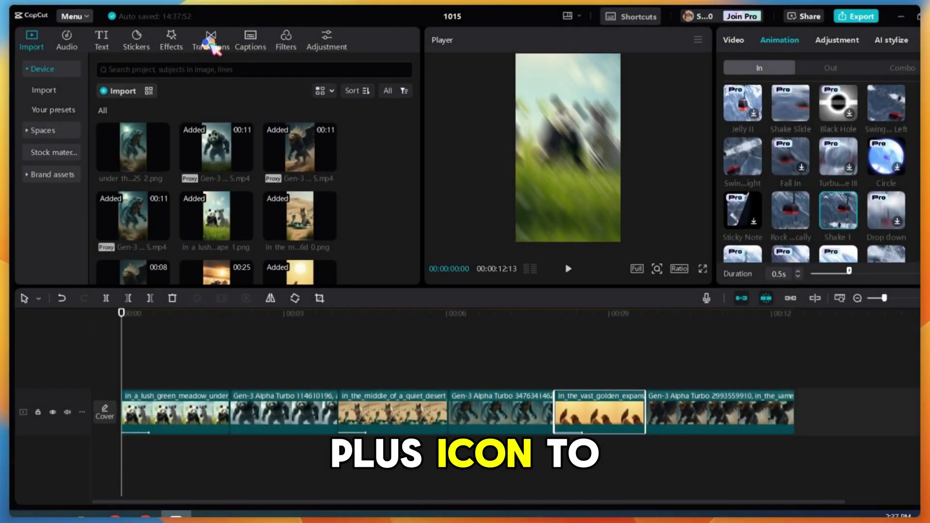
Insert a Pull in transition between every pair of neighbouring clips on the timeline.
click(212, 45)
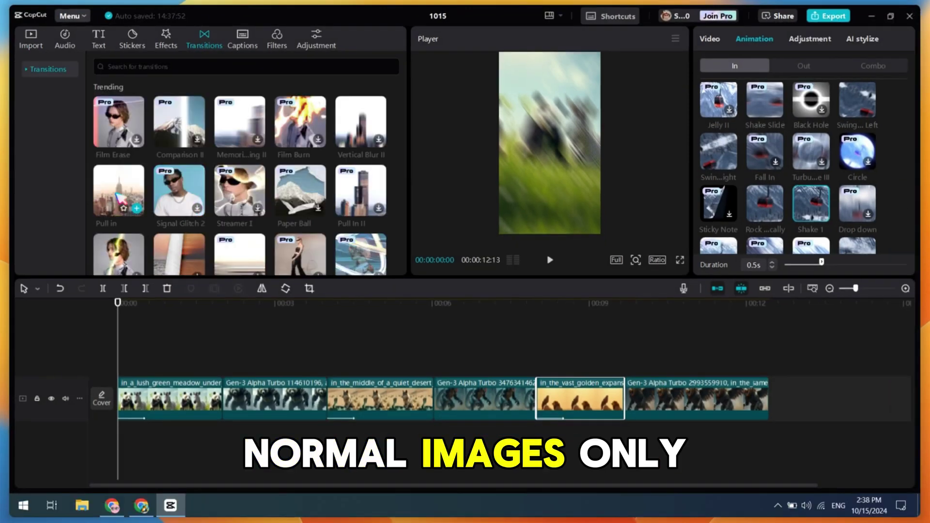
drag(121, 198, 222, 398)
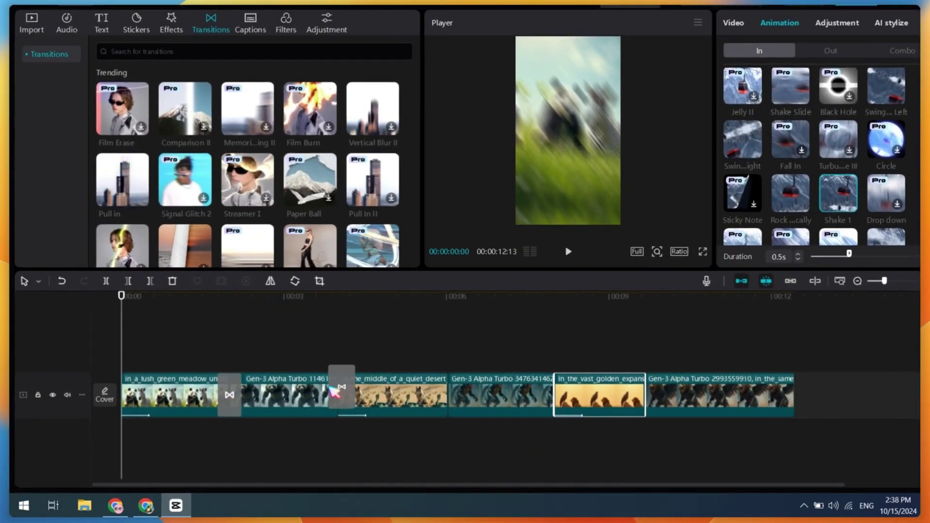
drag(335, 391, 337, 393)
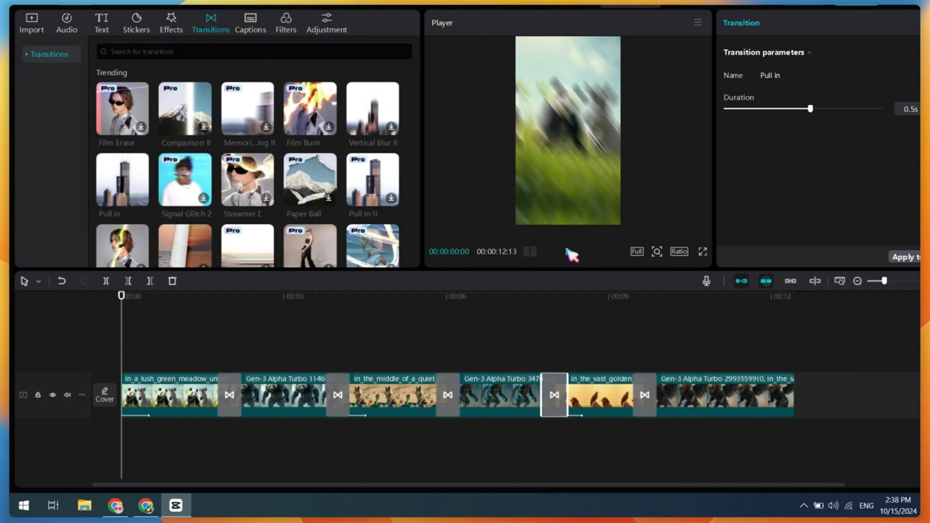
Search the stickers for "plus" and add the green plus sticker above the first clip at the timeline start.
click(137, 24)
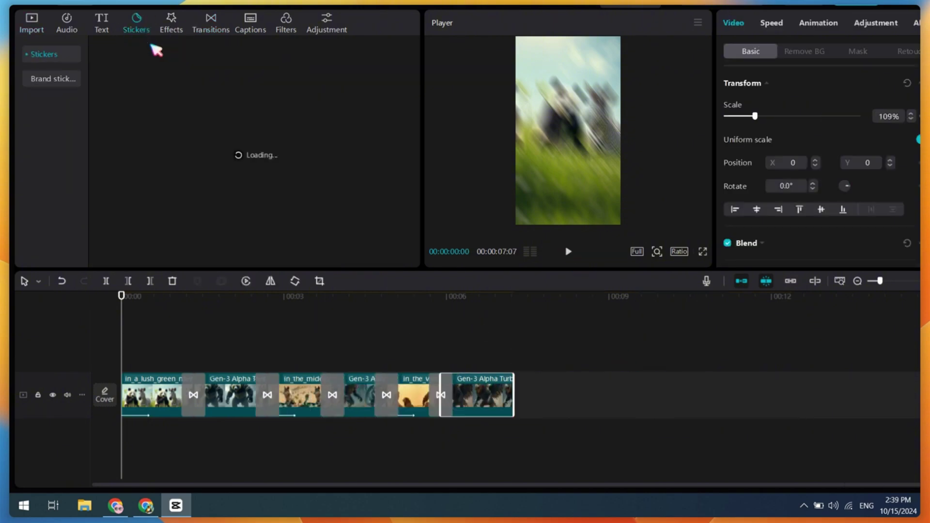
click(158, 56)
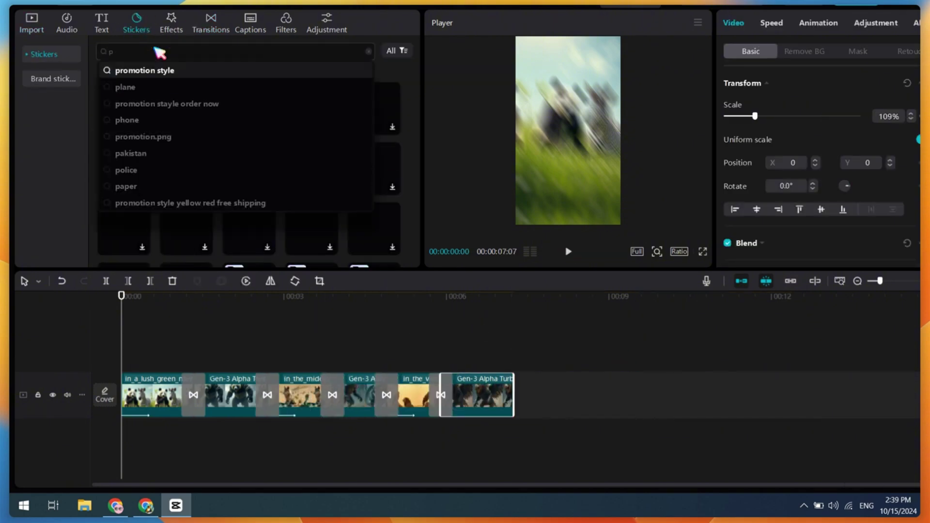
text(plus)
key(Return)
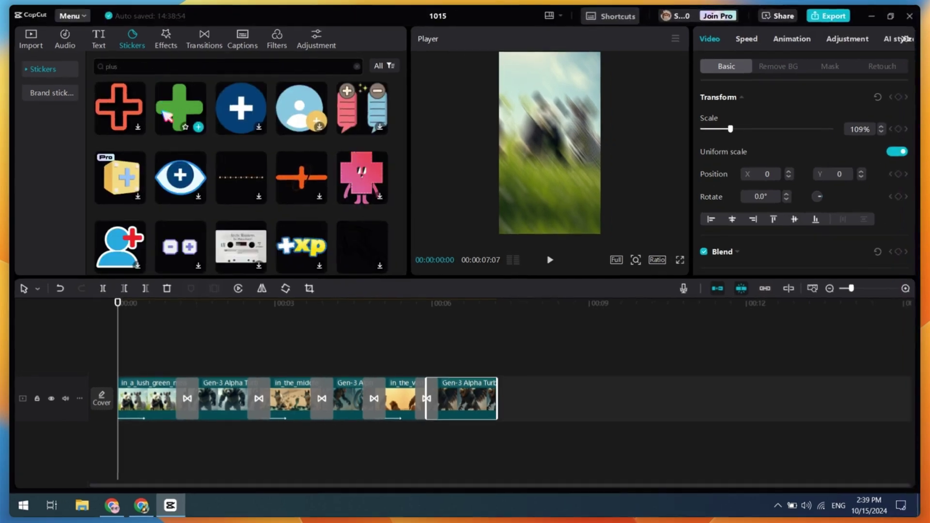
drag(125, 371, 125, 370)
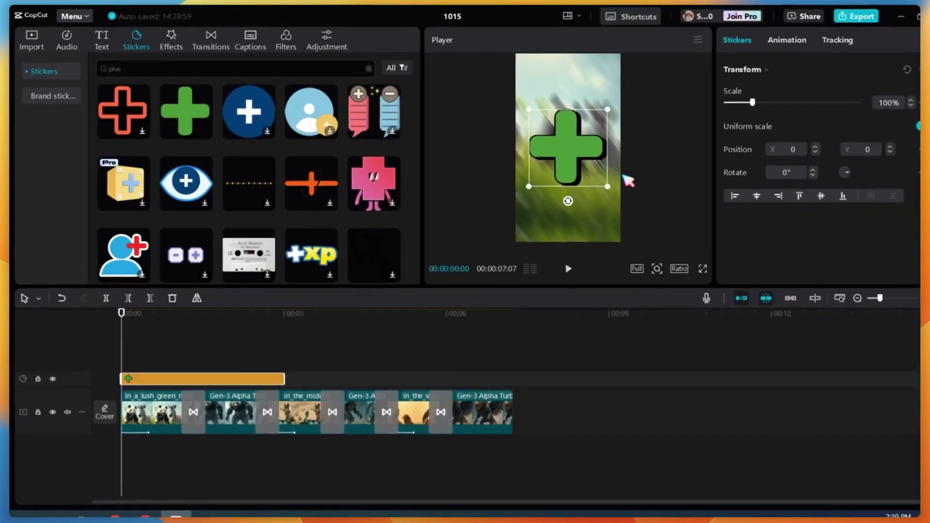
Shrink the plus sticker, shorten it and place it above the panda and zebra, with a 0.5 s Slide Left entrance animation.
click(569, 270)
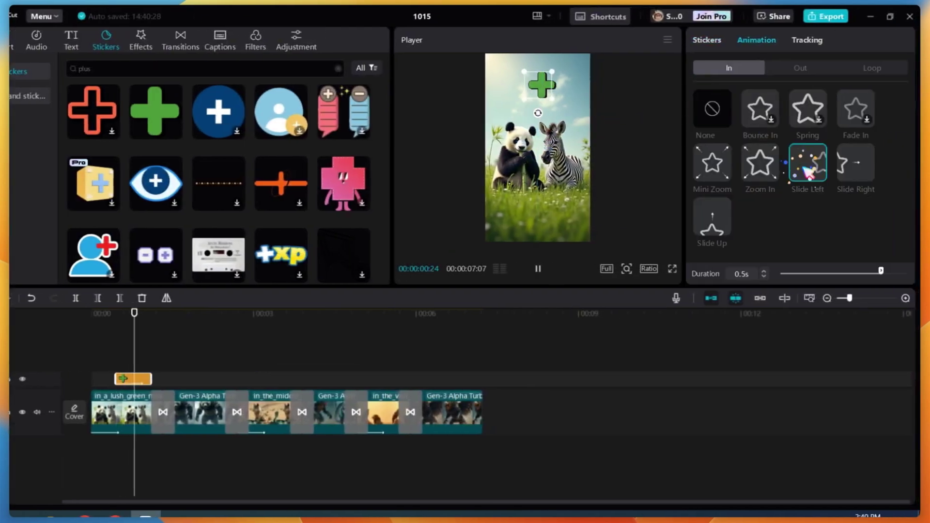
click(807, 165)
click(568, 269)
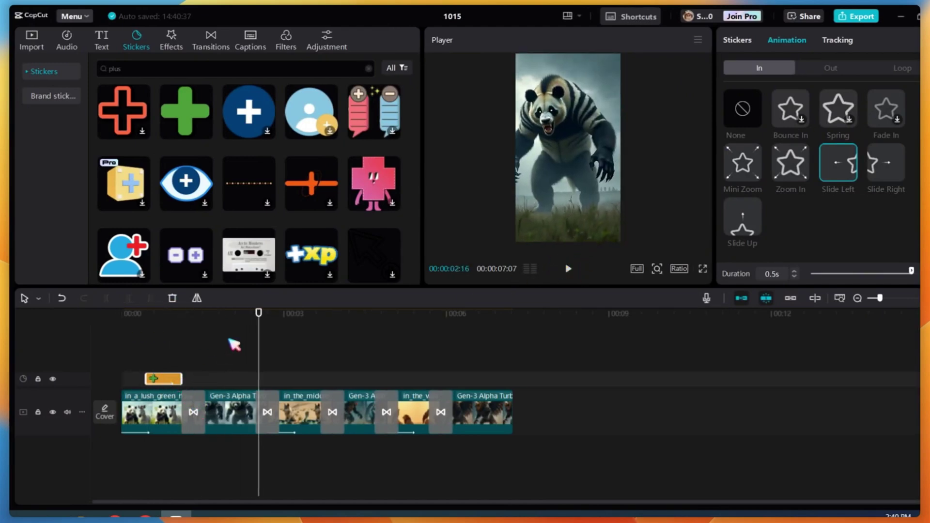
Place copies of the animated plus sticker over the second and third still animal images, and preview the timeline from the start.
drag(259, 314, 278, 326)
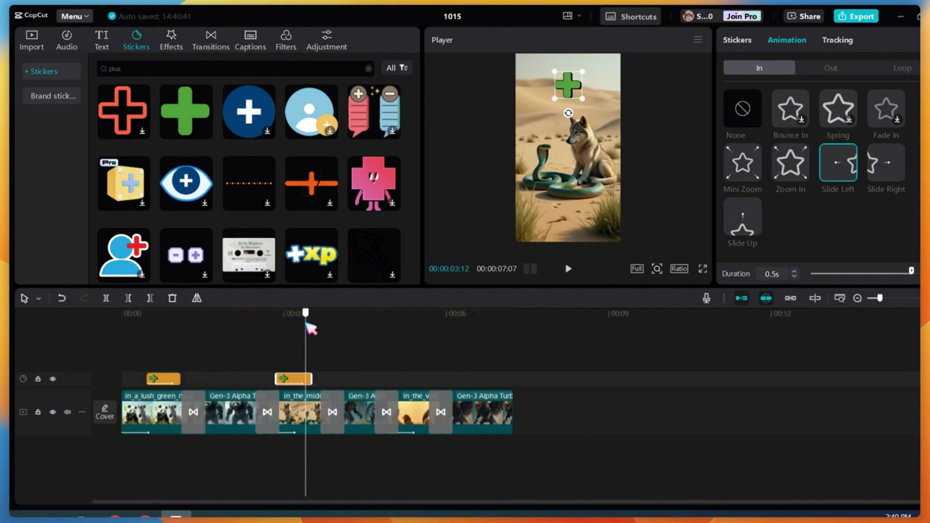
drag(310, 329, 125, 345)
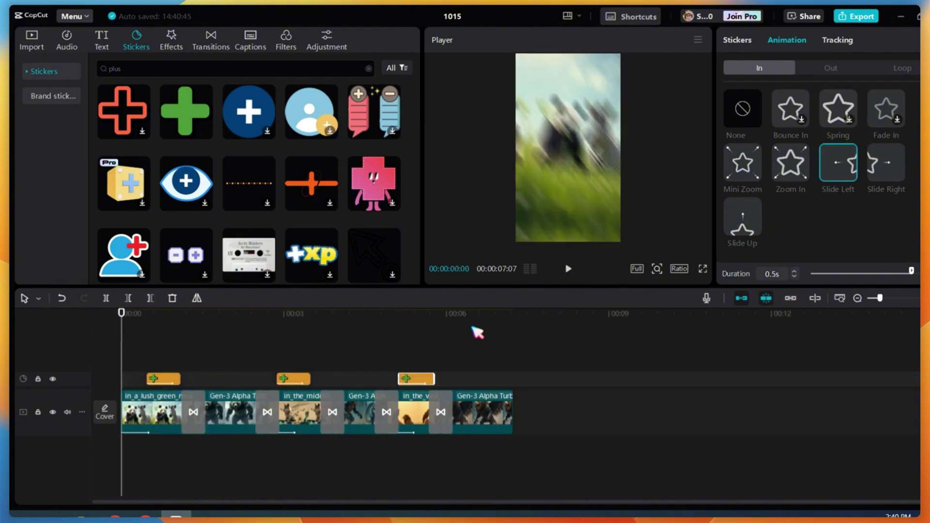
click(568, 270)
click(568, 269)
Add the 25-second ssstik video from the imported media to a separate track after the last clip.
click(31, 40)
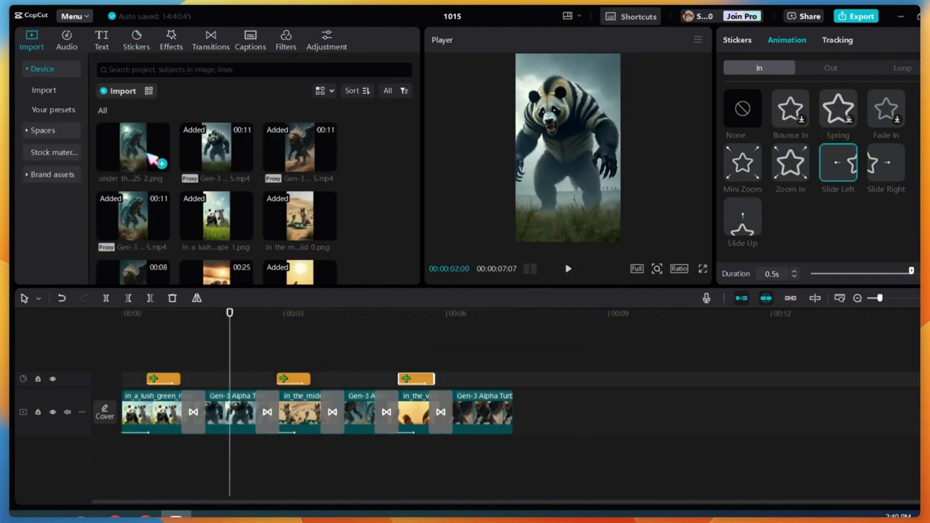
scroll(200, 226, up, 3)
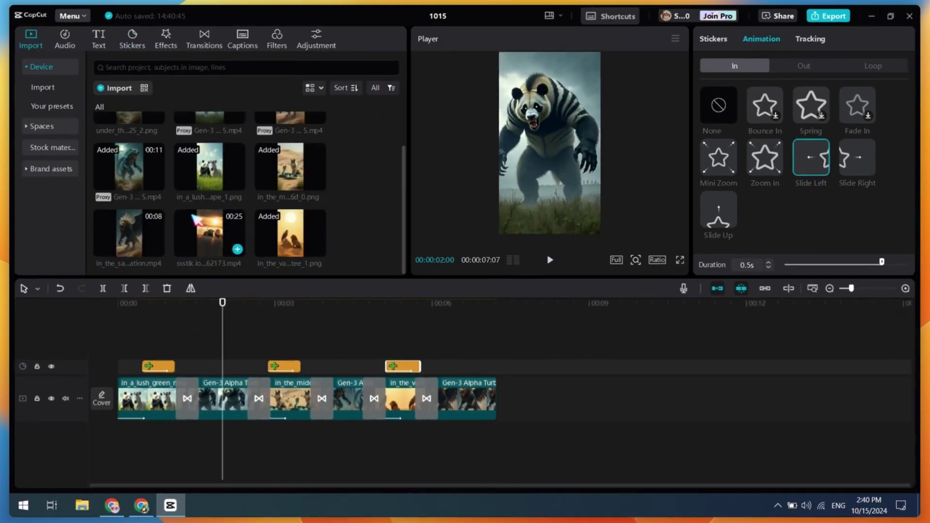
scroll(196, 219, down, 2)
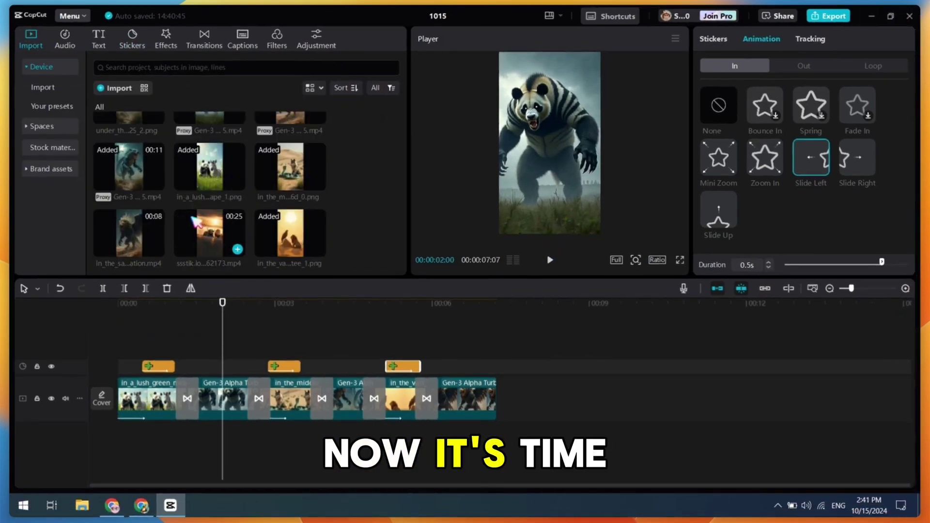
drag(194, 221, 531, 352)
drag(222, 303, 542, 323)
Extract the audio from the ssstik video and delete its video clip from the timeline.
right_click(573, 363)
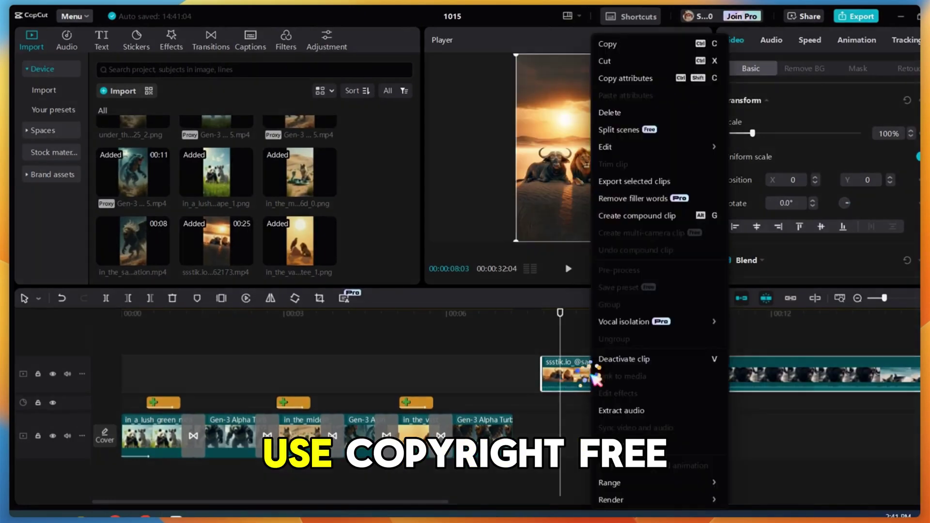
click(621, 410)
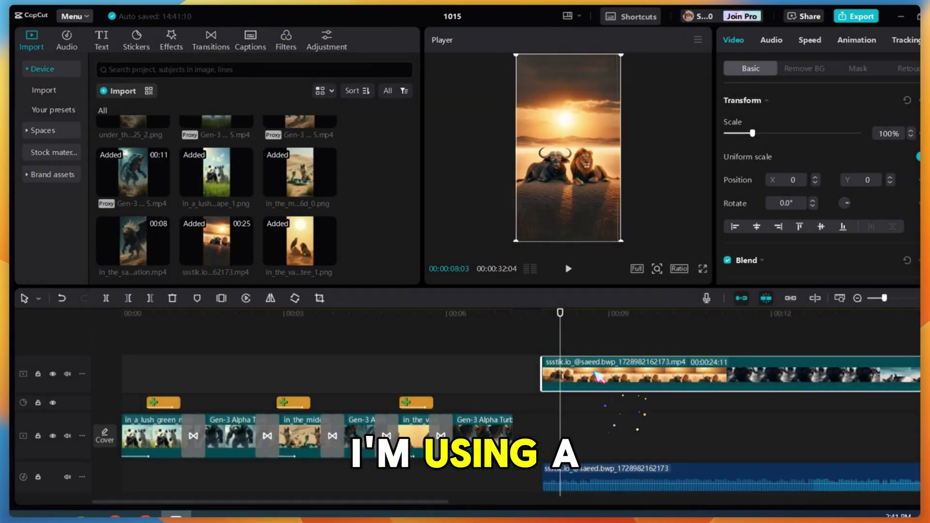
click(172, 298)
Move the extracted audio to the timeline start, trim its end to match the last video clip, and play the result.
drag(717, 453, 645, 442)
drag(560, 314, 319, 371)
click(150, 299)
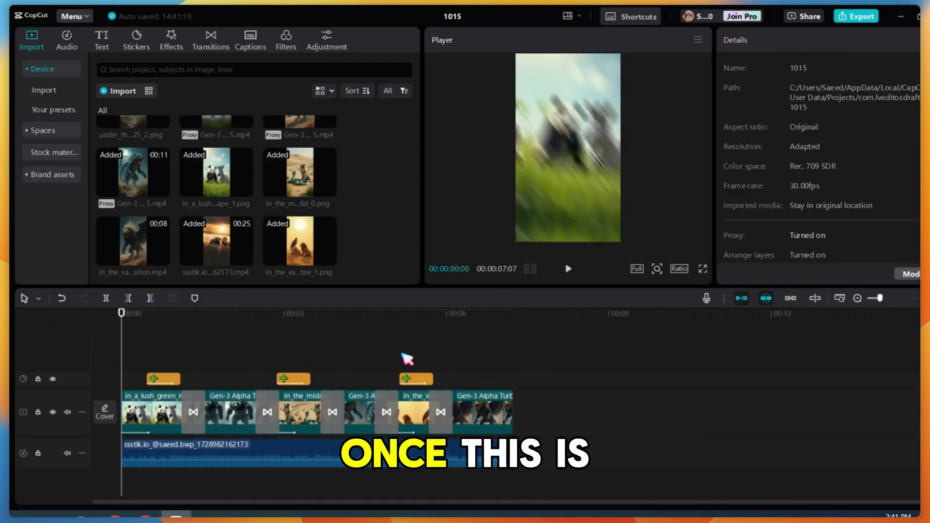
click(569, 268)
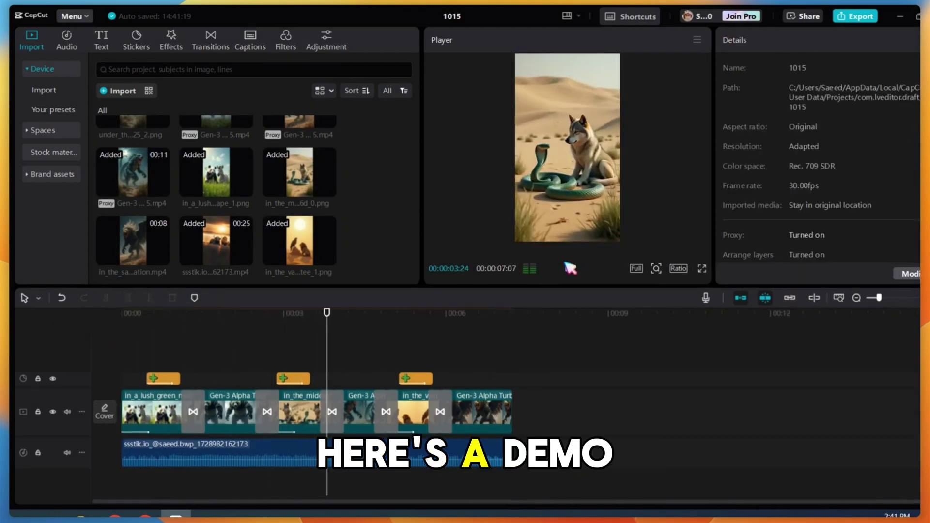